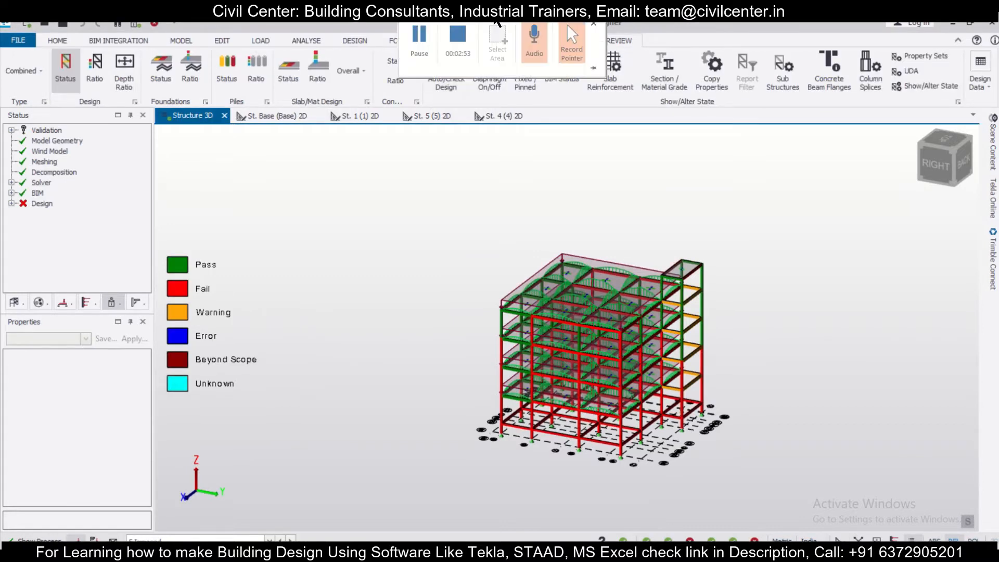
{"action": "left_click", "coordinate": [567, 24]}
{"action": "scroll", "coordinate": [694, 239], "scroll_direction": "up", "scroll_amount": 3}
{"action": "middle_click_drag", "start_coordinate": [695, 237], "coordinate": [726, 286], "text": "shift"}
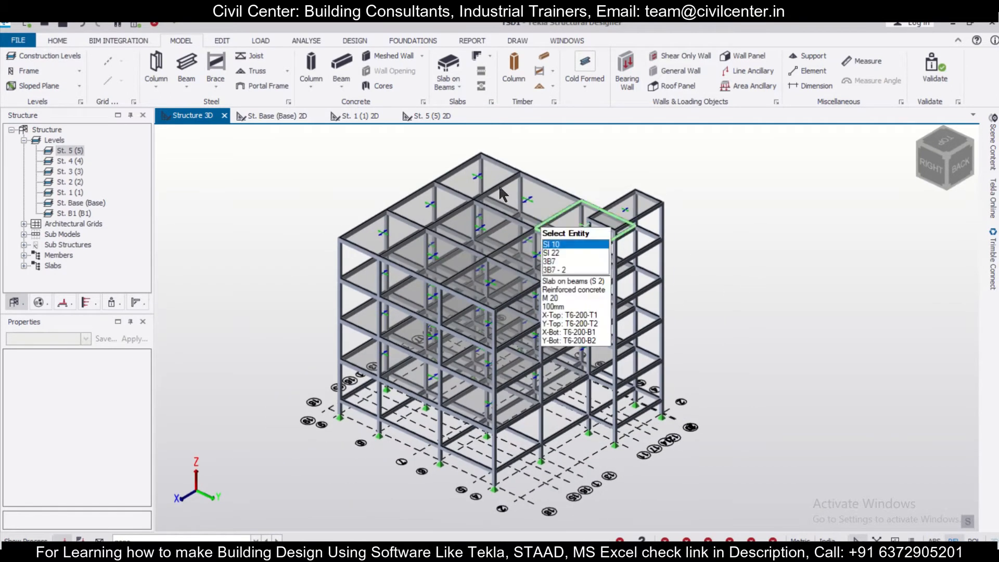
- On the St. Base plan, apply 10 kN/m full UDLs in the Dead loadcase to the grid 2 beam and the plan's left-edge beams
{"action": "left_click", "coordinate": [281, 116]}
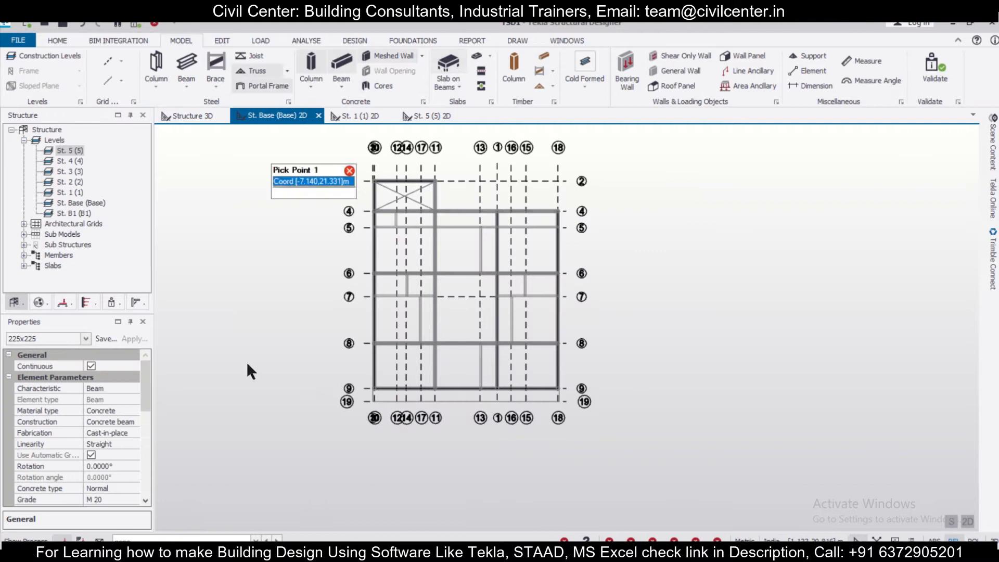
{"action": "left_click", "coordinate": [216, 539]}
{"action": "left_click", "coordinate": [232, 500]}
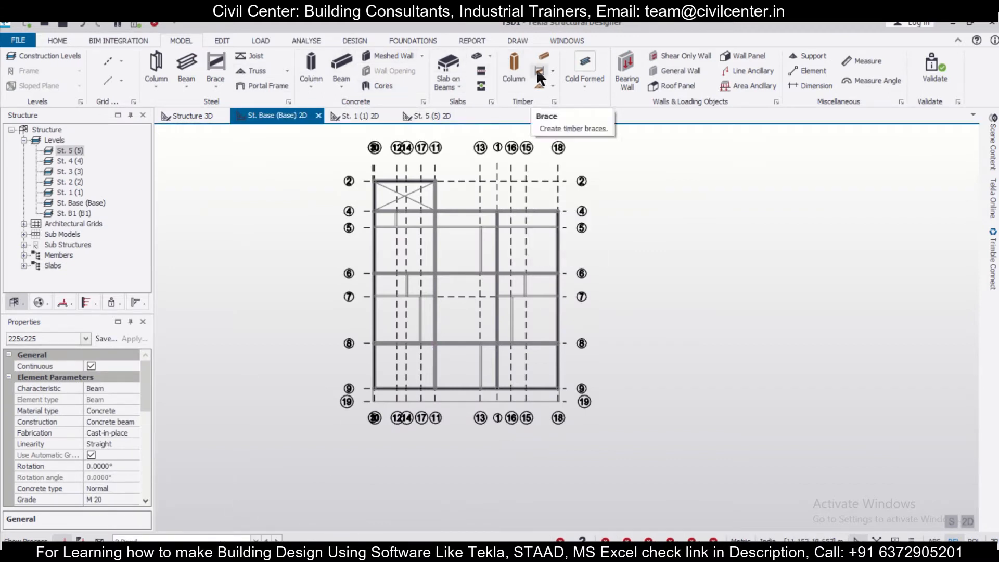
{"action": "left_click", "coordinate": [259, 40]}
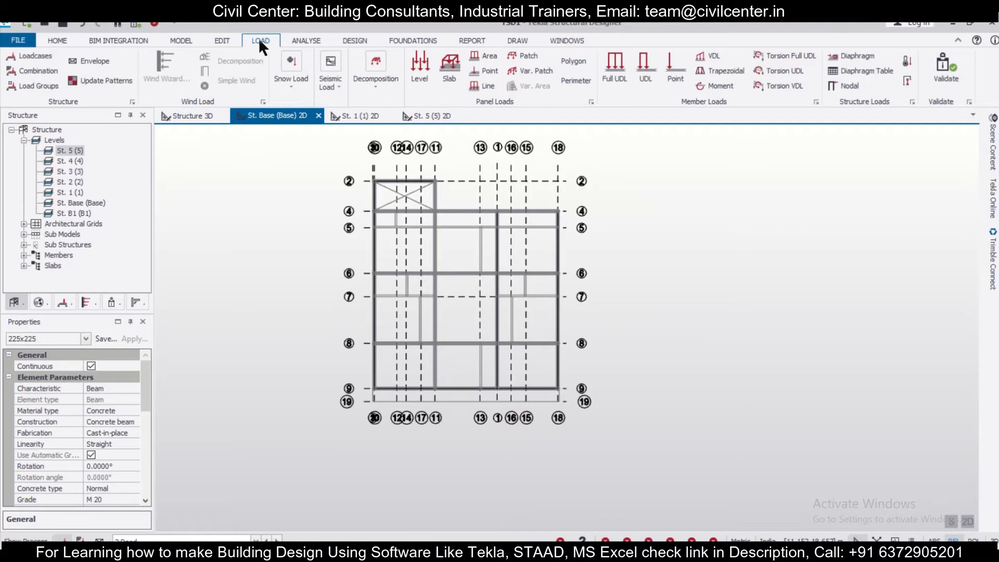
{"action": "left_click", "coordinate": [614, 70]}
{"action": "left_click", "coordinate": [106, 409]}
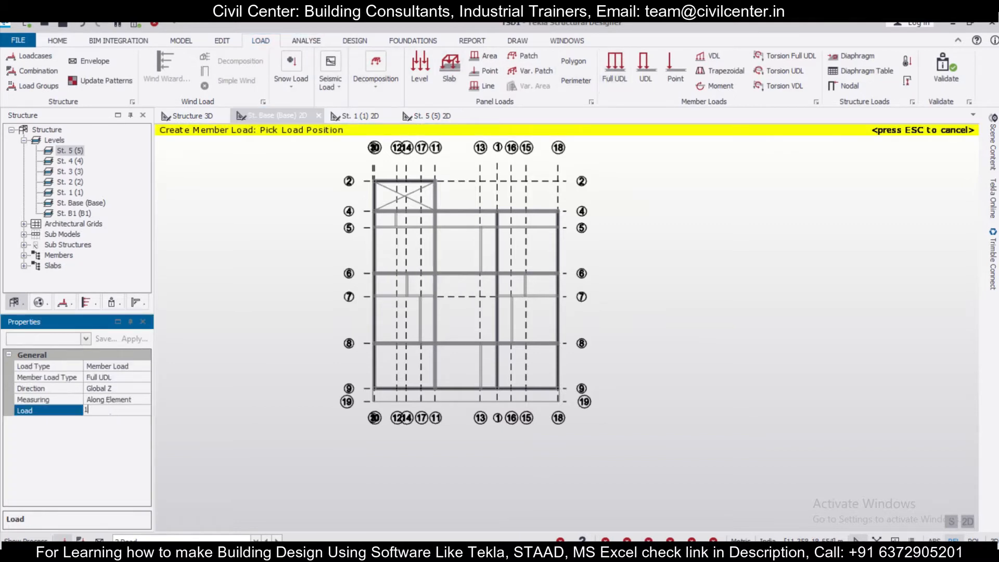
{"action": "left_click", "coordinate": [375, 181]}
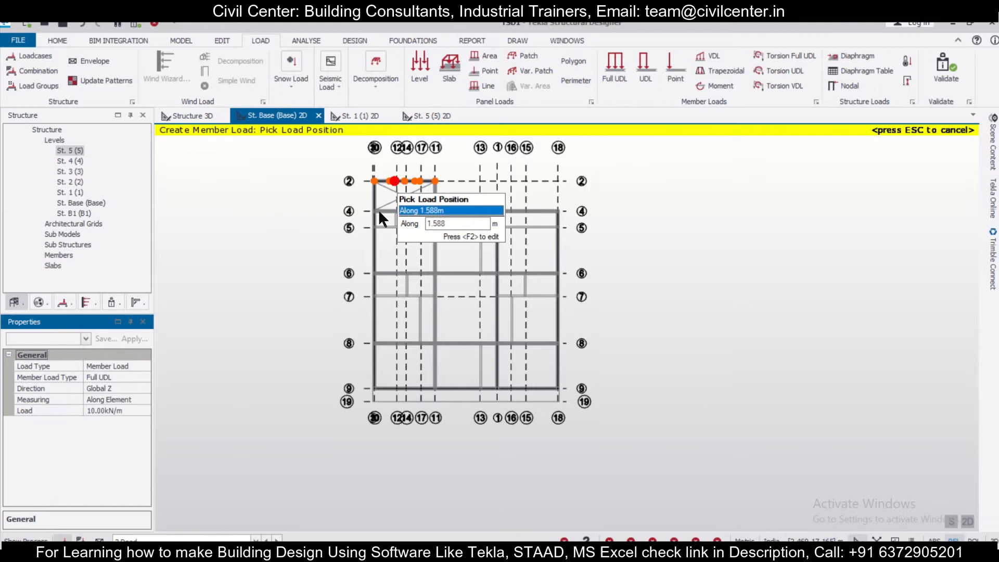
{"action": "left_click", "coordinate": [374, 236]}
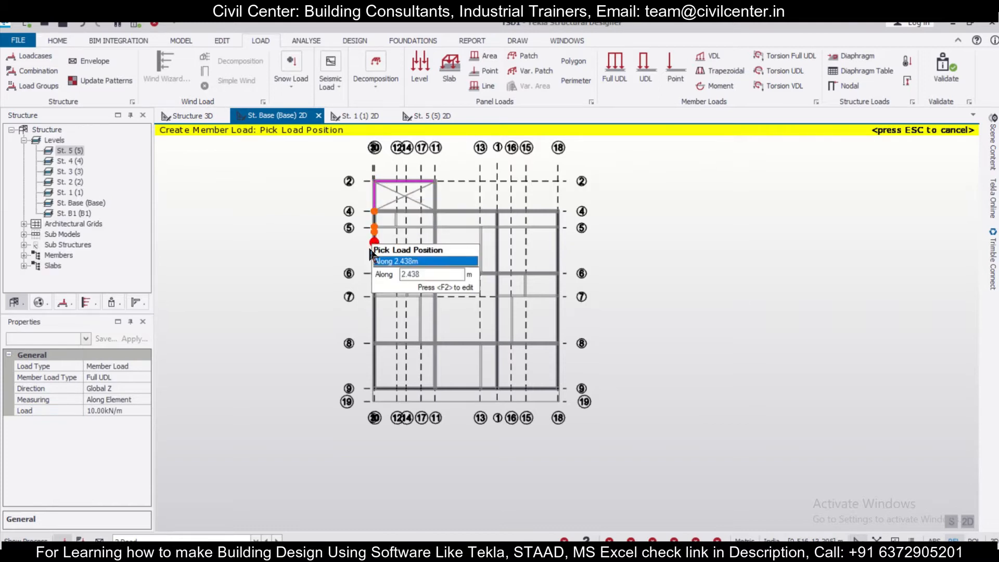
{"action": "left_click", "coordinate": [374, 320]}
- Apply the 10 kN/m full UDL to the remaining St. Base perimeter beams, including those along grids 9 and 18
{"action": "left_click", "coordinate": [416, 388]}
{"action": "left_click", "coordinate": [462, 388]}
{"action": "left_click", "coordinate": [508, 387]}
{"action": "left_click", "coordinate": [558, 365]}
{"action": "left_click", "coordinate": [558, 327]}
{"action": "left_click", "coordinate": [558, 229]}
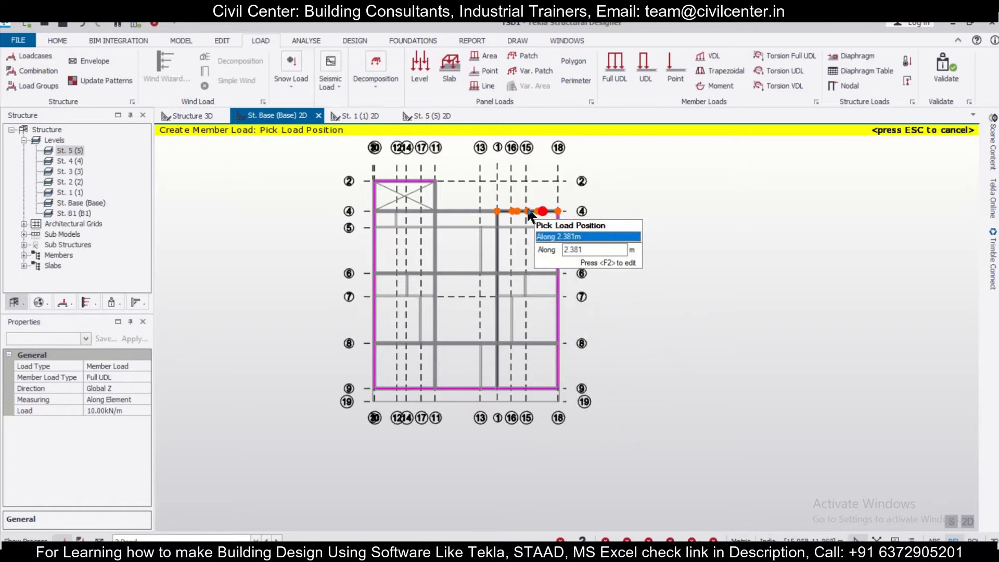
{"action": "left_click", "coordinate": [439, 188]}
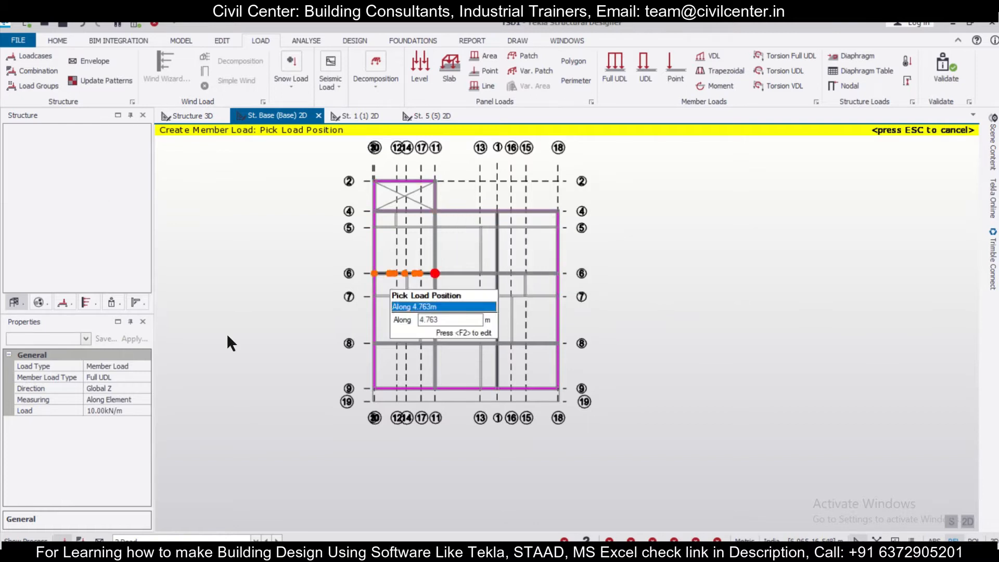
- Set the member load to 5.5 kN/m and apply it to the interior beams of the St. Base plan
{"action": "left_click", "coordinate": [127, 409]}
{"action": "type", "text": "5.5"}
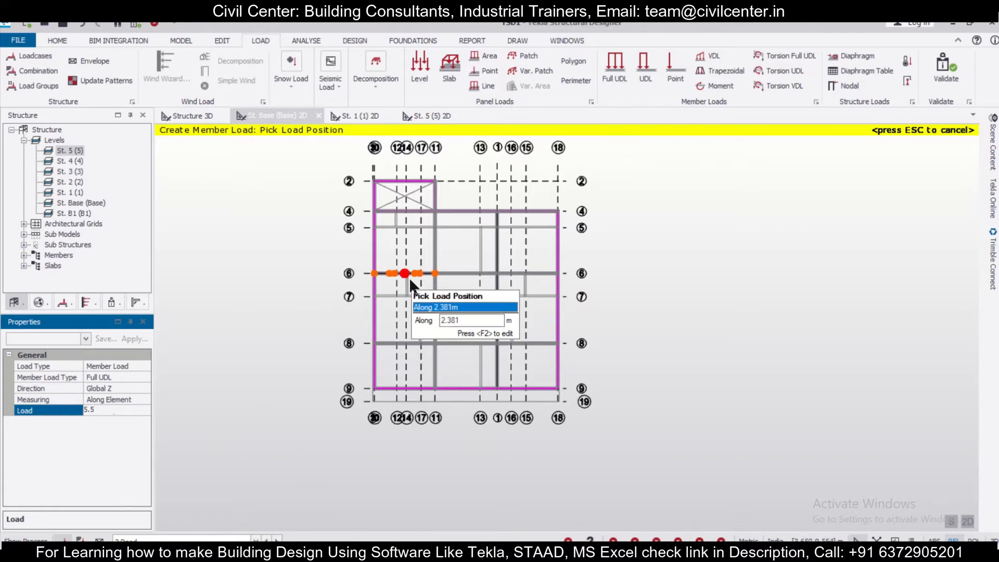
{"action": "left_click", "coordinate": [408, 277]}
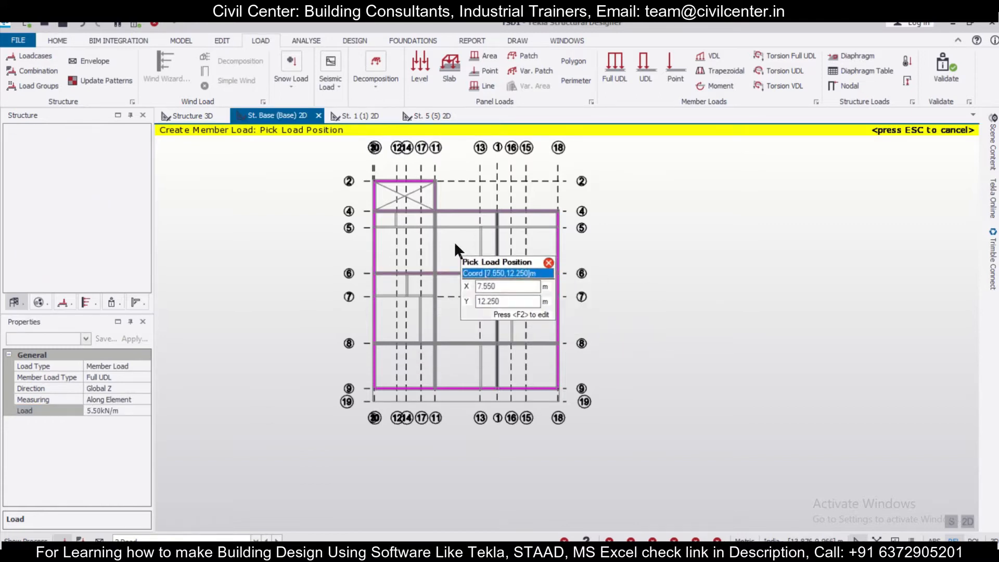
{"action": "left_click", "coordinate": [498, 241]}
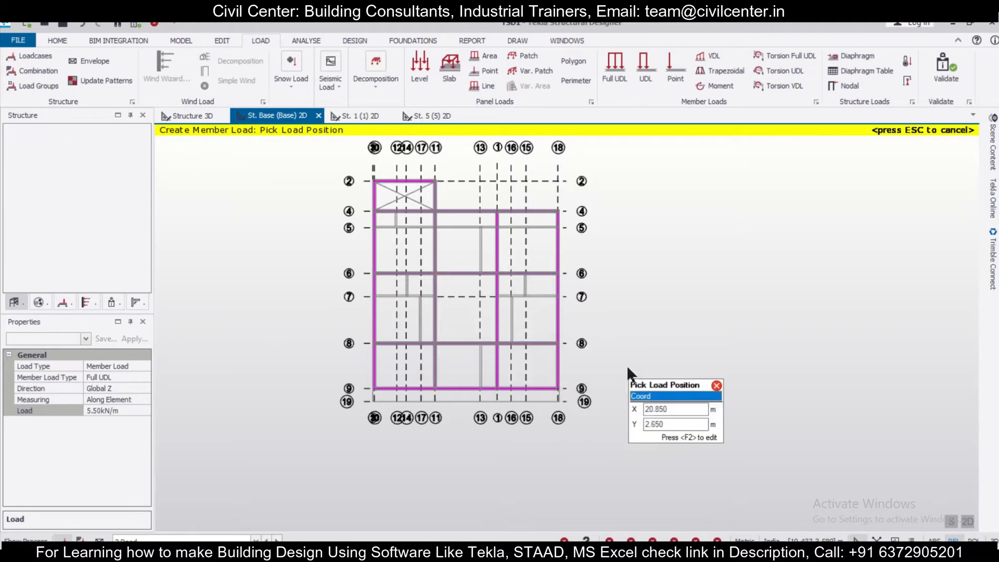
- On the St. 1 plan, apply 10 kN/m full UDLs in the Dead loadcase to the beams around the open bay between grids 2 and 4
{"action": "left_click", "coordinate": [197, 118]}
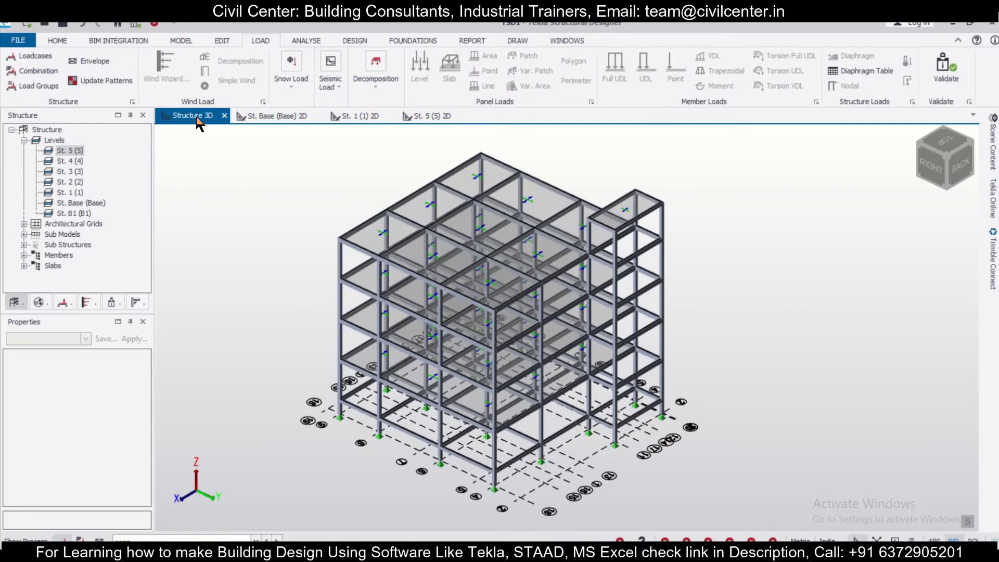
{"action": "left_click", "coordinate": [358, 116]}
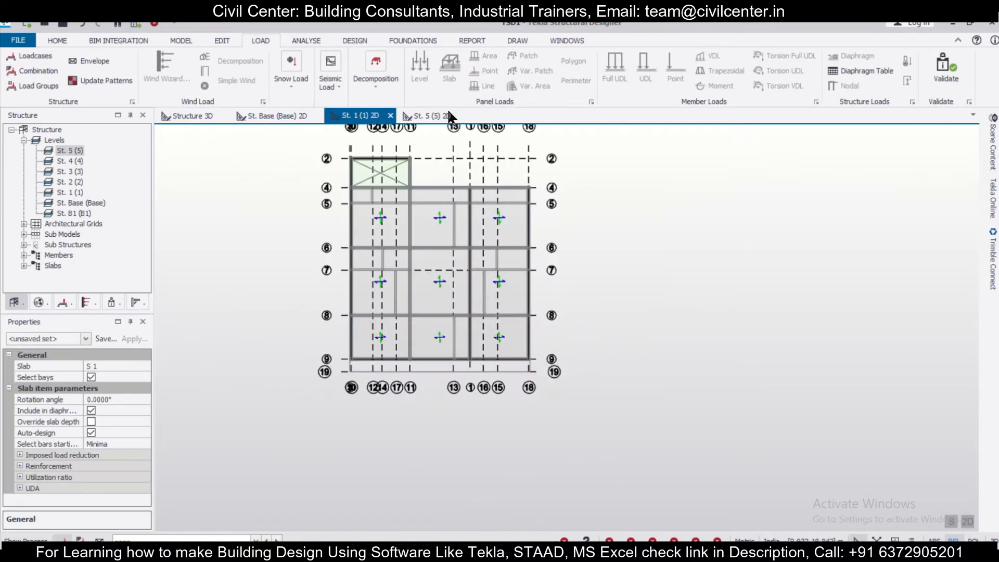
{"action": "left_click", "coordinate": [205, 538]}
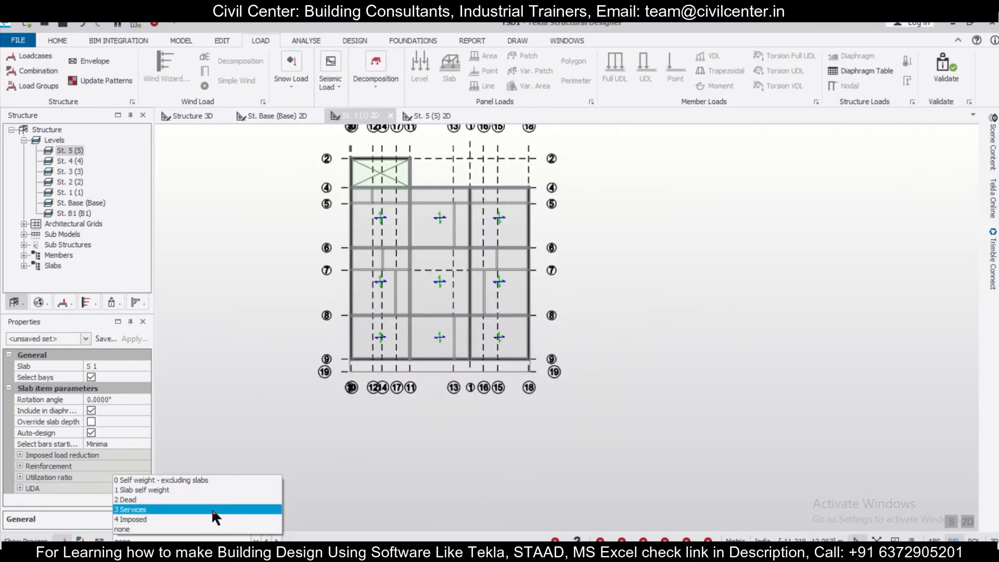
{"action": "left_click", "coordinate": [211, 506]}
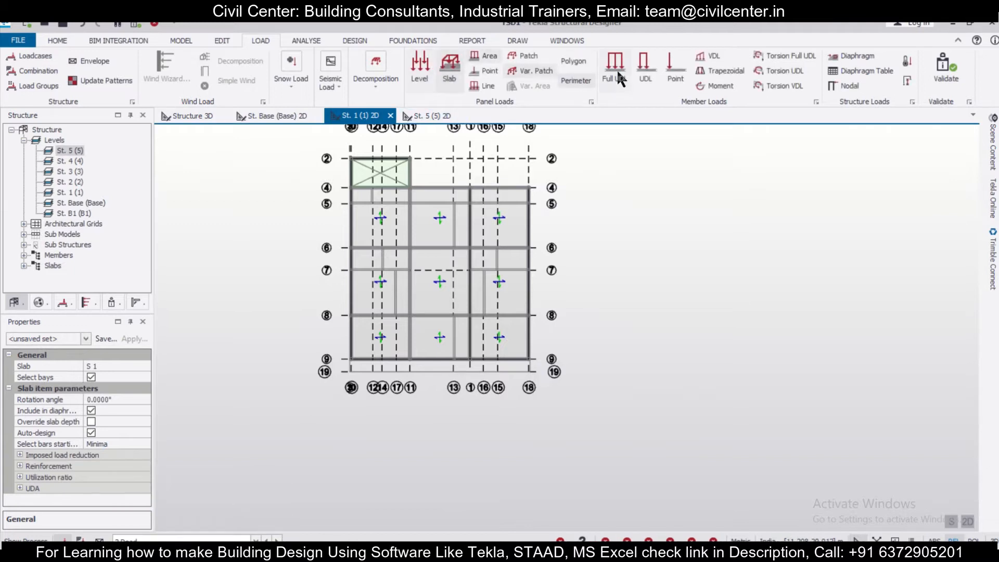
{"action": "left_click", "coordinate": [616, 77]}
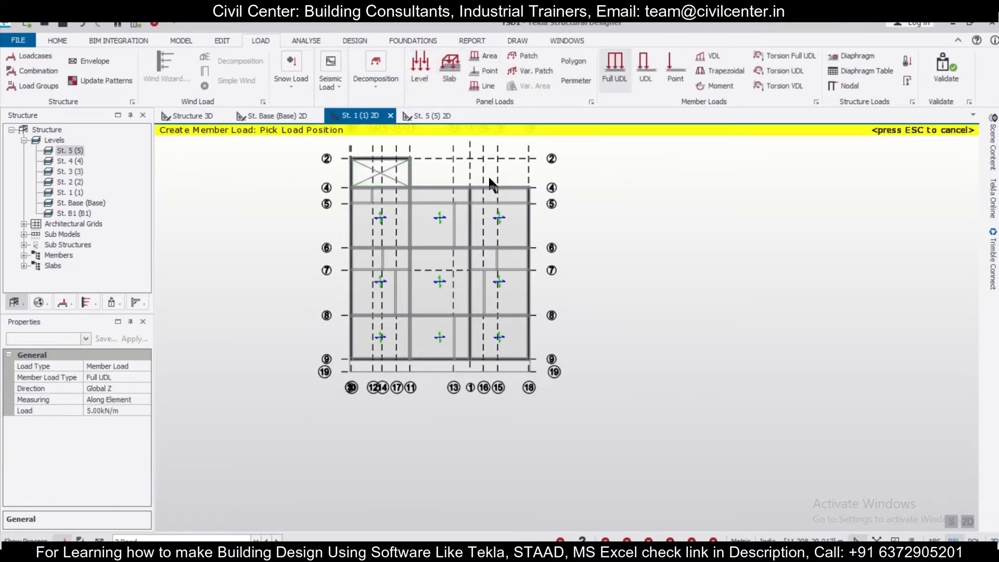
{"action": "left_click", "coordinate": [129, 409]}
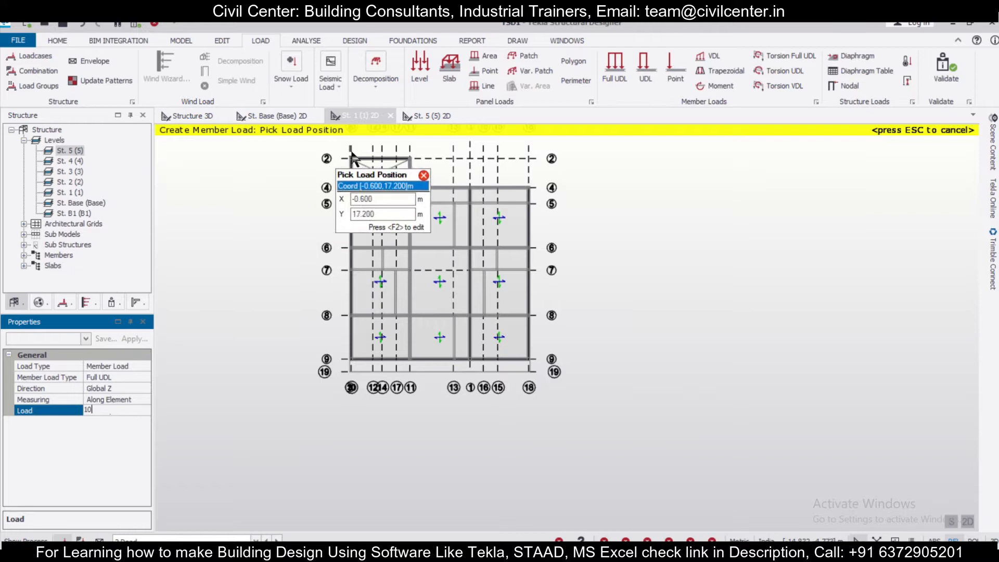
{"action": "key", "text": "Return"}
{"action": "left_click", "coordinate": [351, 174]}
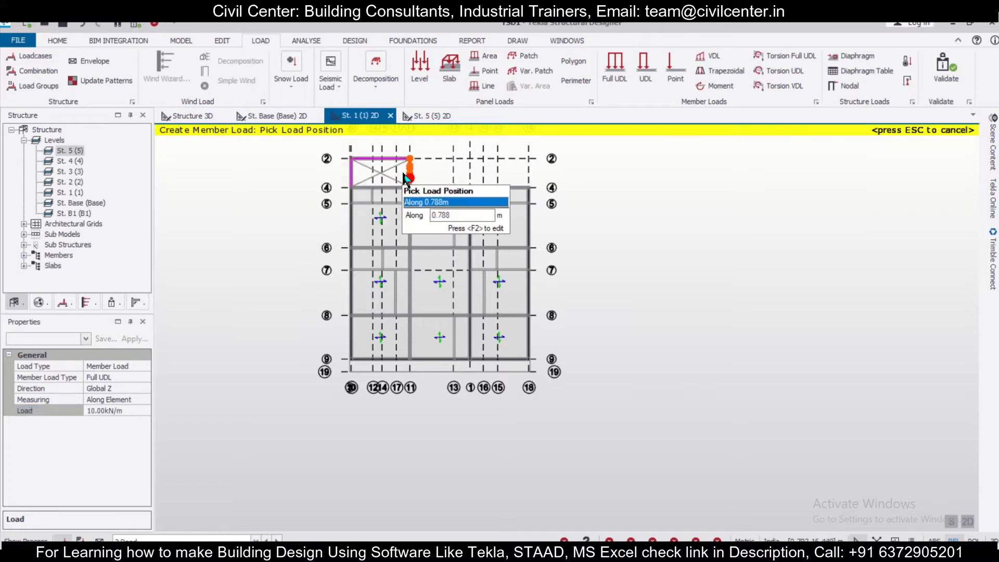
{"action": "left_click", "coordinate": [409, 174]}
{"action": "left_click", "coordinate": [380, 186]}
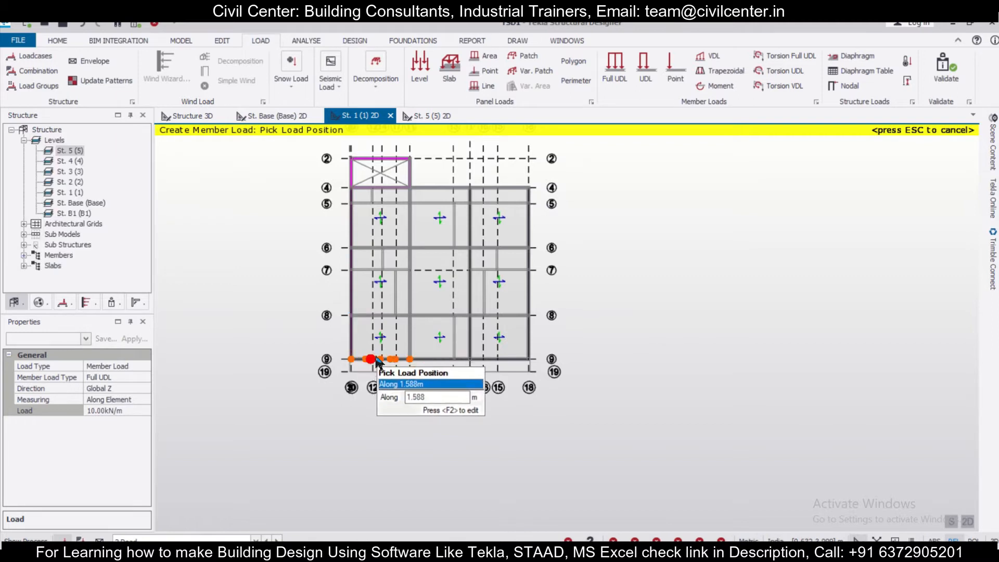
- Apply the 10 kN/m full UDL to the remaining St. 1 perimeter beams along grids 9, 18 and 4
{"action": "left_click", "coordinate": [501, 367]}
{"action": "left_click", "coordinate": [536, 325]}
{"action": "left_click", "coordinate": [540, 230]}
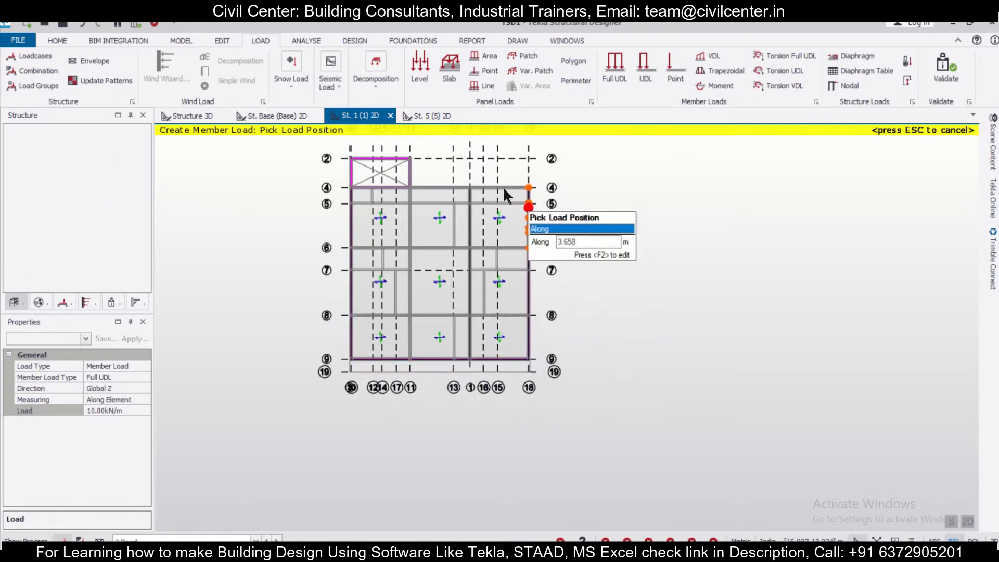
{"action": "left_click", "coordinate": [448, 187]}
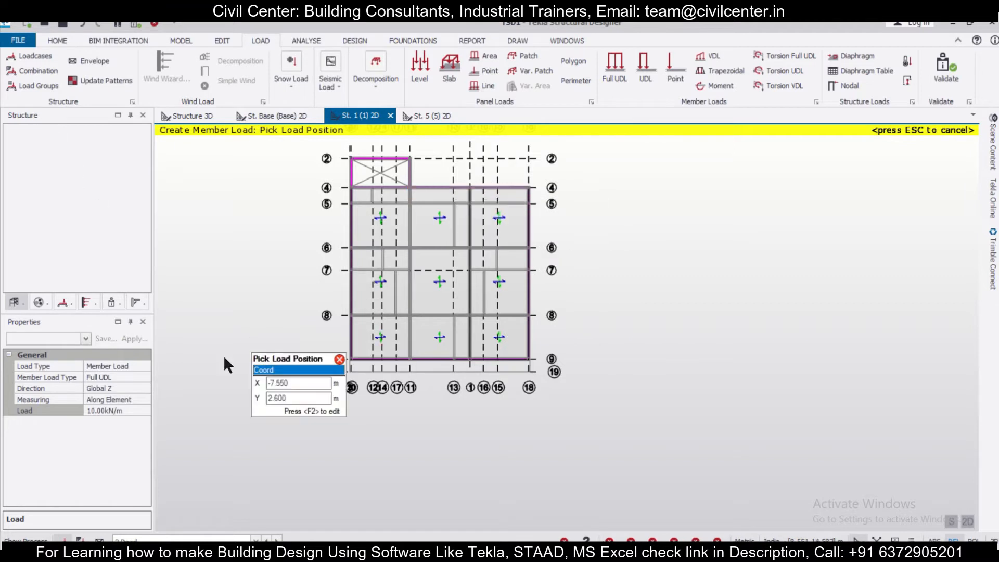
- Set the member load to 5 kN/m and apply it to the interior beams of the St. 1 plan
{"action": "left_click", "coordinate": [133, 410]}
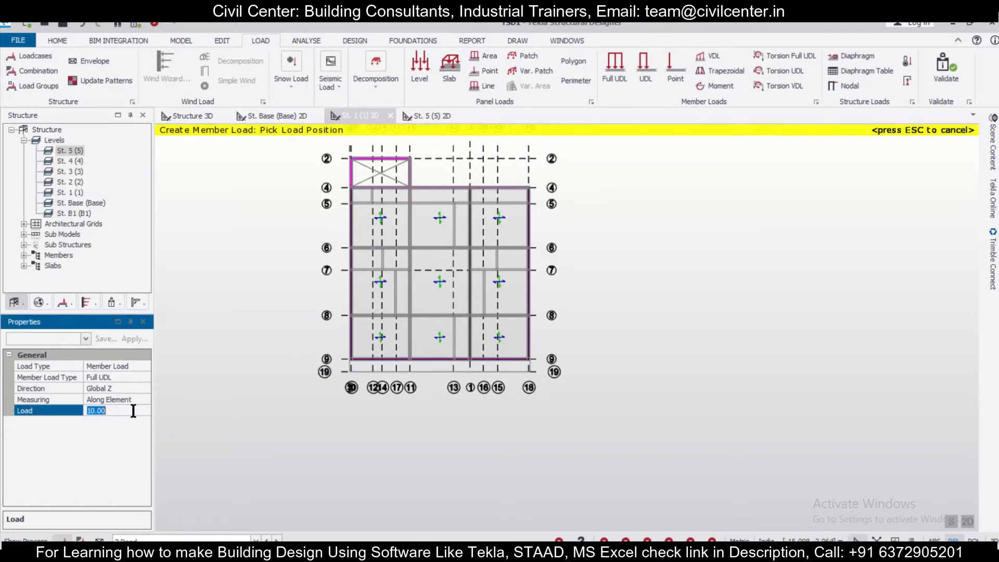
{"action": "left_click", "coordinate": [415, 213]}
{"action": "left_click", "coordinate": [470, 223]}
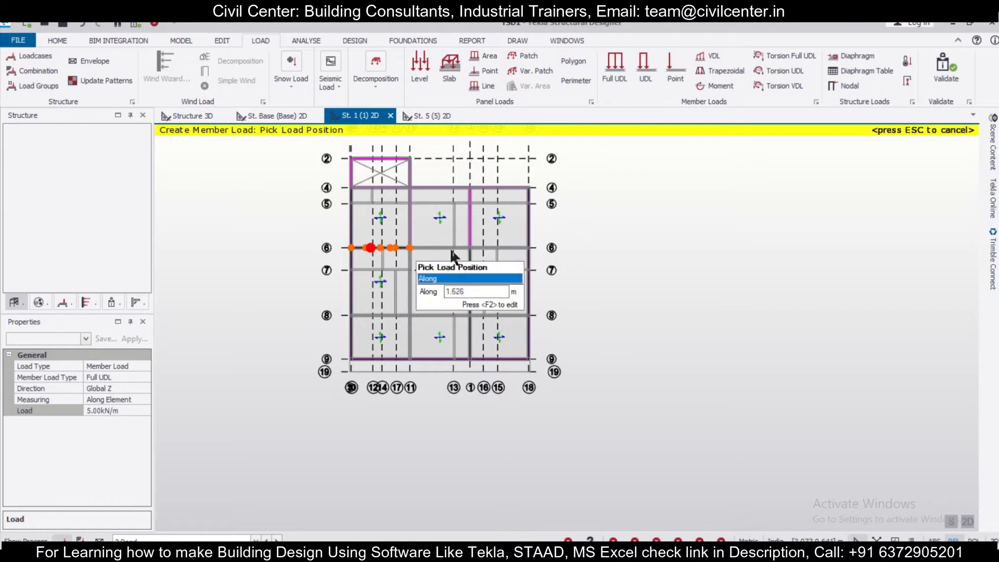
{"action": "left_click", "coordinate": [468, 291]}
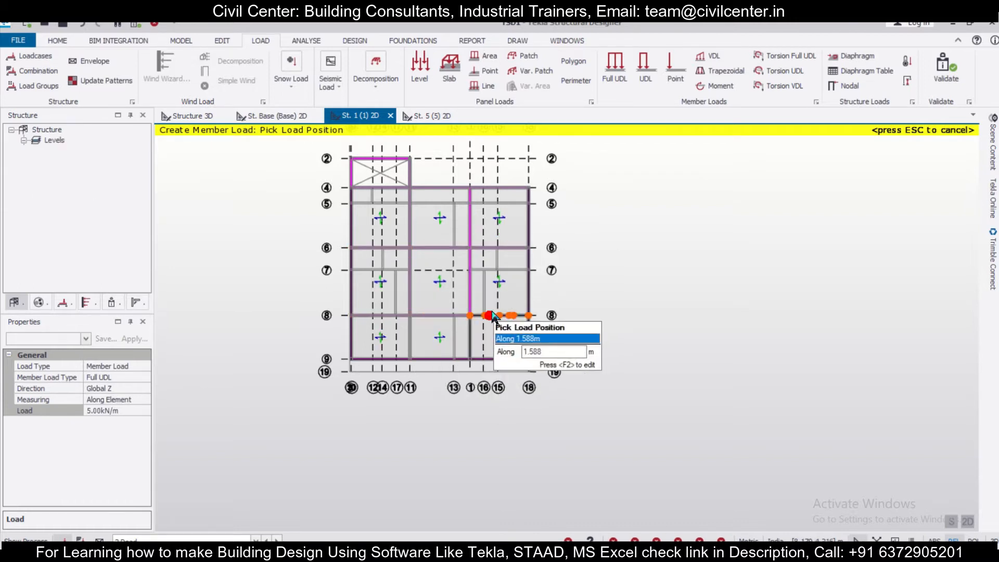
{"action": "left_click", "coordinate": [470, 338]}
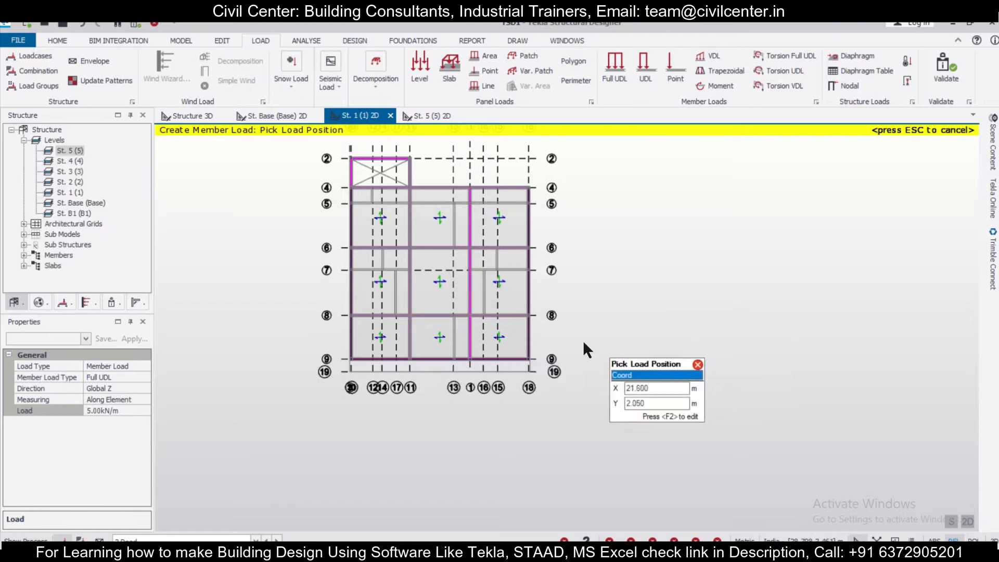
- Apply a 2 kN/m² level load to the St. 1 slabs in the Imposed loadcase
{"action": "left_click", "coordinate": [204, 117]}
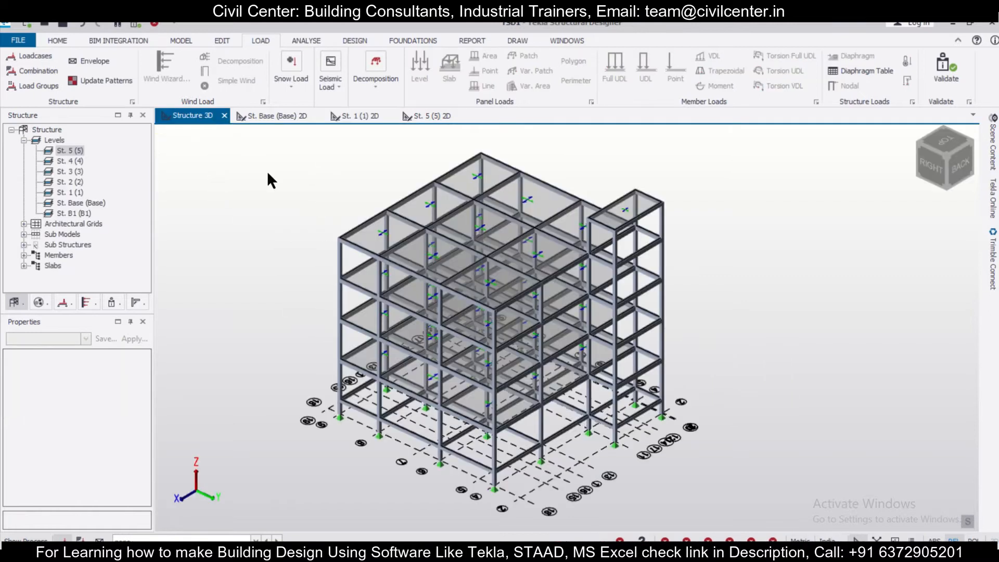
{"action": "left_click", "coordinate": [358, 116]}
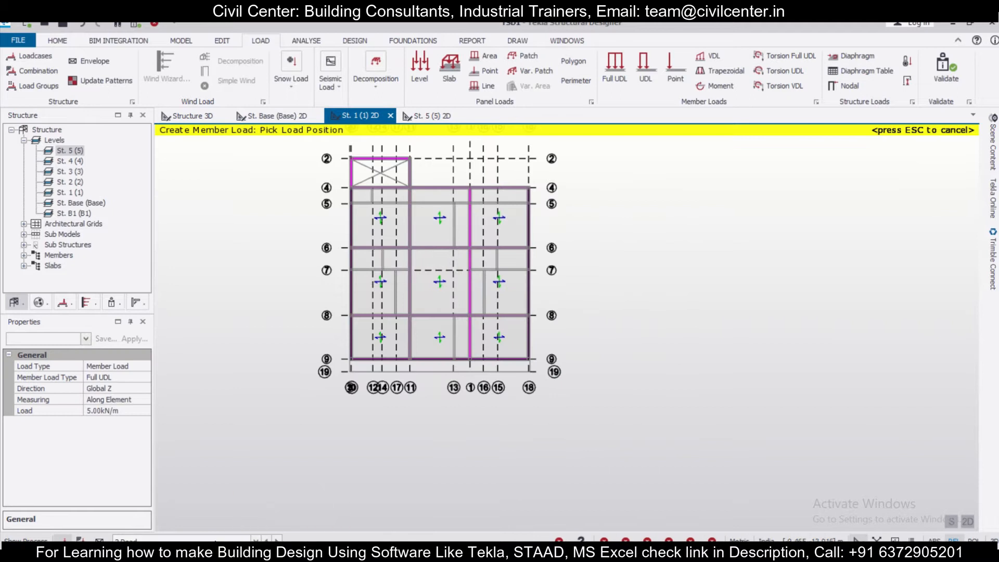
{"action": "left_click", "coordinate": [229, 539]}
{"action": "left_click", "coordinate": [222, 519]}
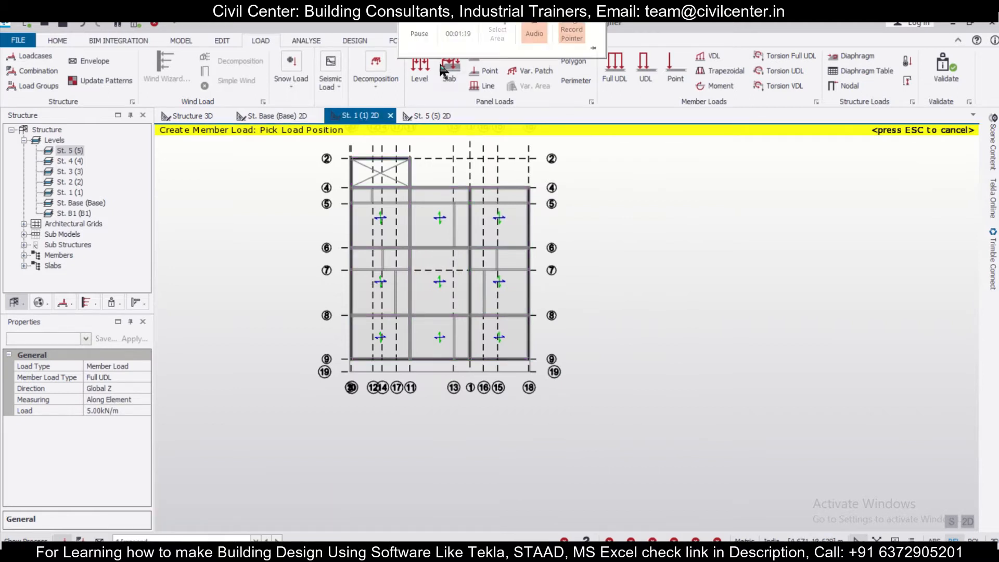
{"action": "left_click", "coordinate": [420, 80]}
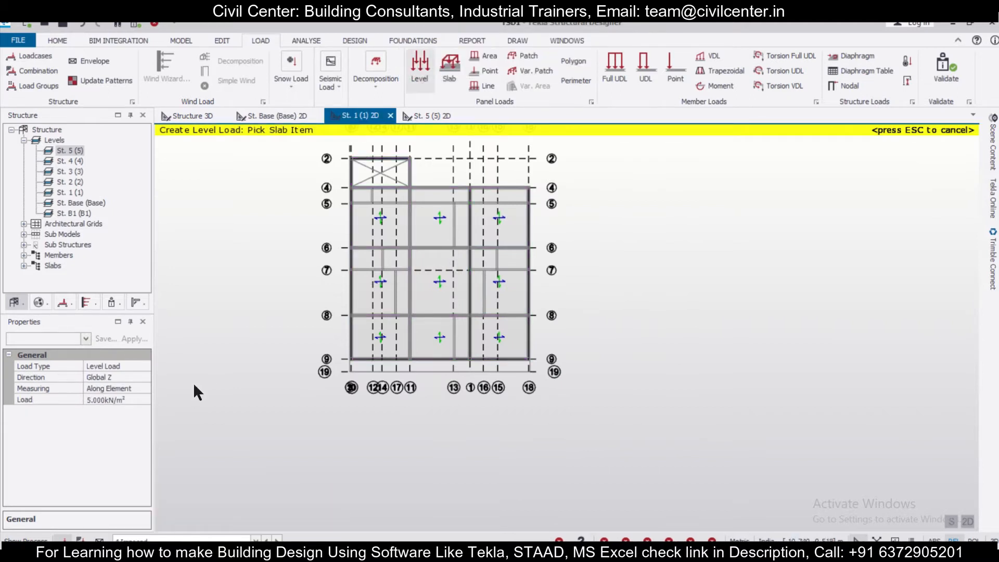
{"action": "left_click", "coordinate": [114, 399]}
{"action": "double_click", "coordinate": [113, 400]}
{"action": "type", "text": "2"}
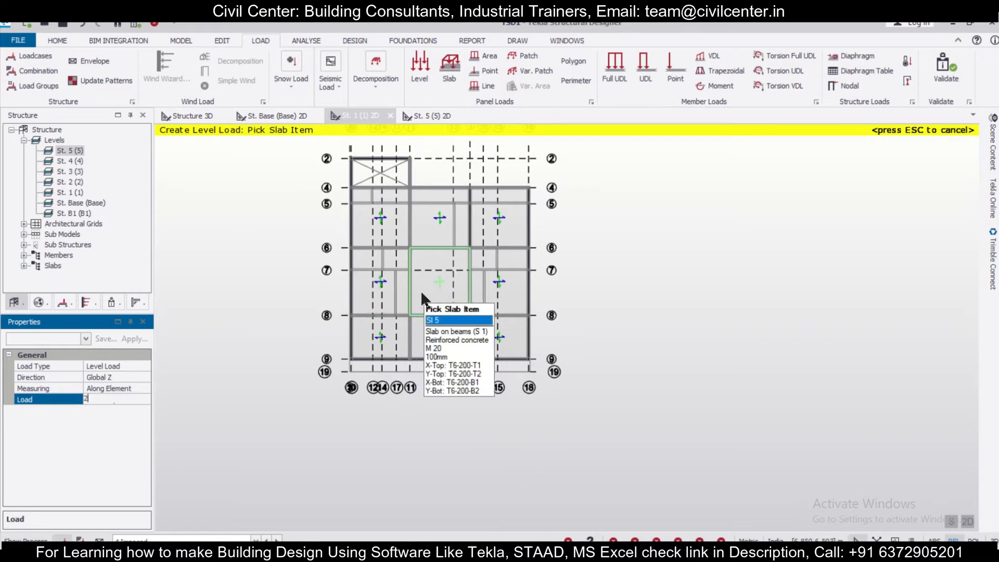
{"action": "left_click", "coordinate": [420, 290]}
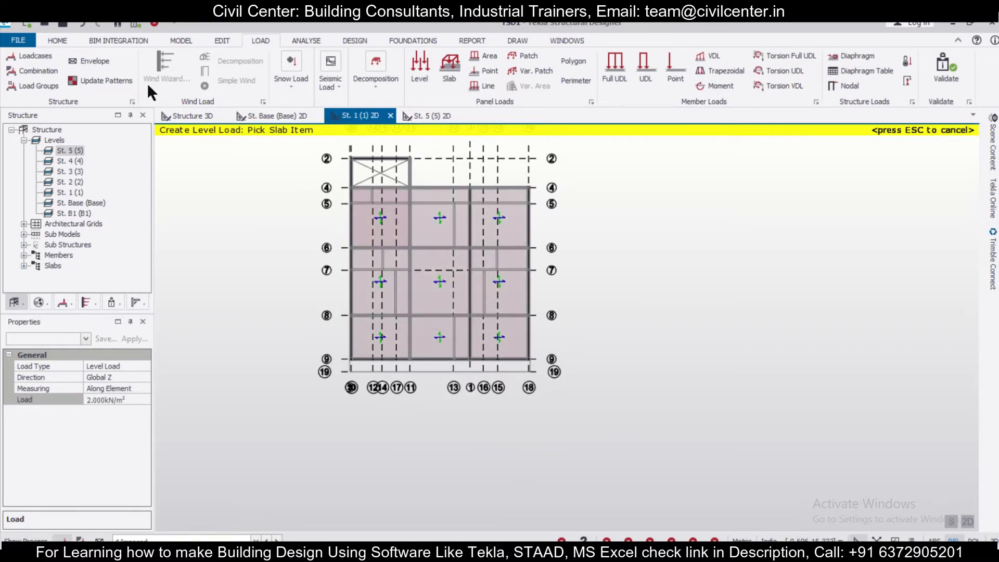
- Check the applied loads in the 3D structure view for the Dead and Imposed loadcases
{"action": "left_click", "coordinate": [176, 116]}
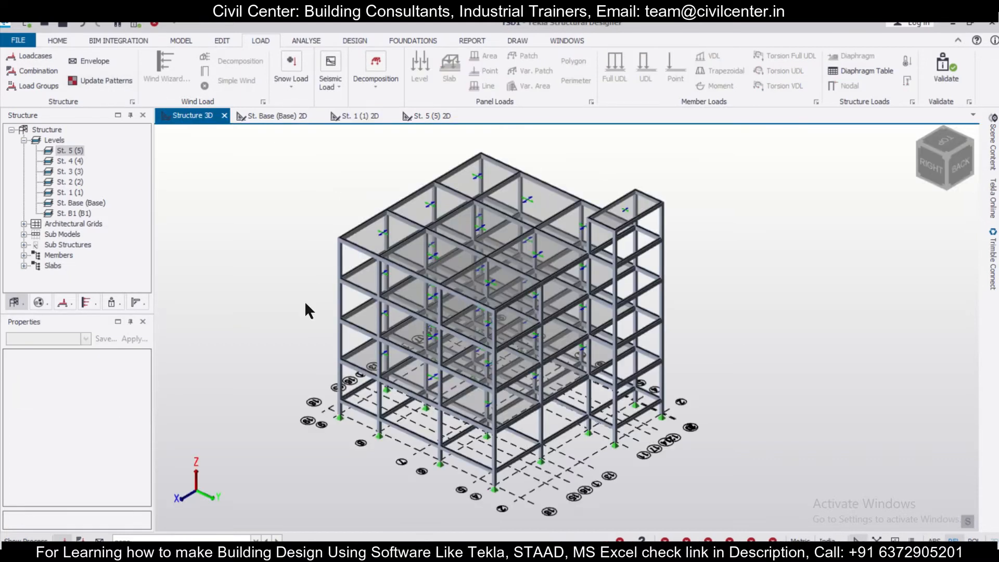
{"action": "left_click", "coordinate": [244, 538]}
{"action": "left_click", "coordinate": [253, 500]}
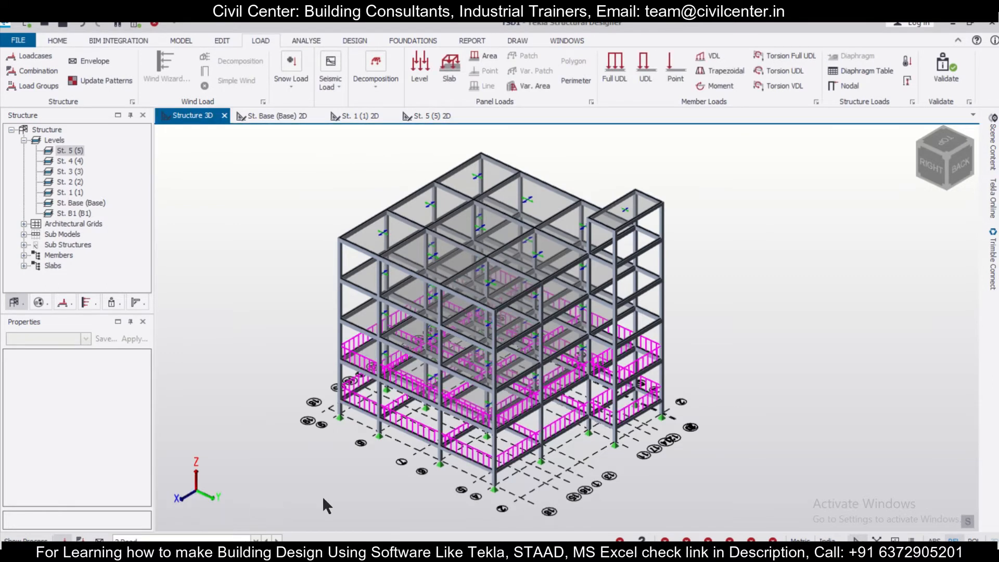
{"action": "left_click", "coordinate": [215, 539]}
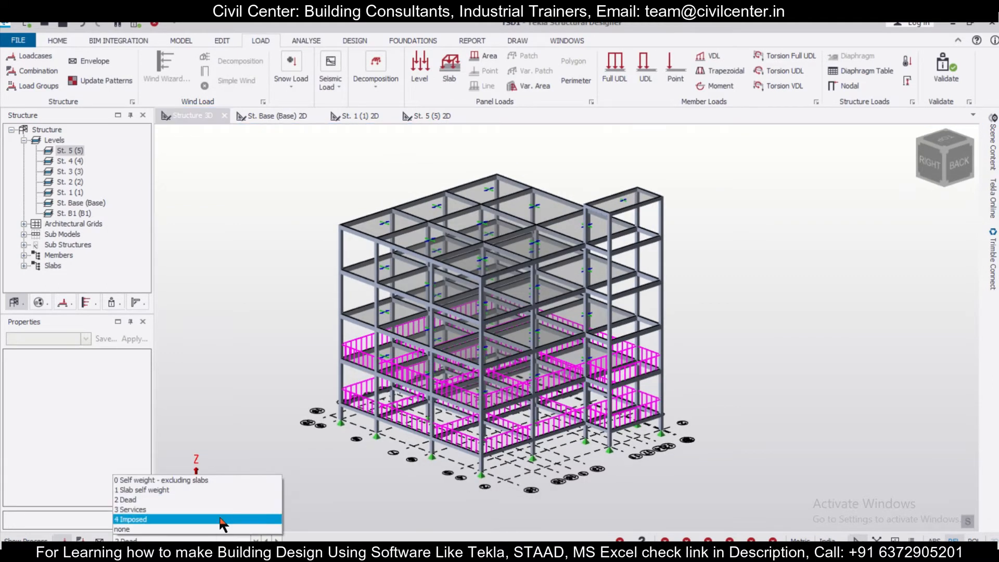
{"action": "left_click", "coordinate": [221, 524]}
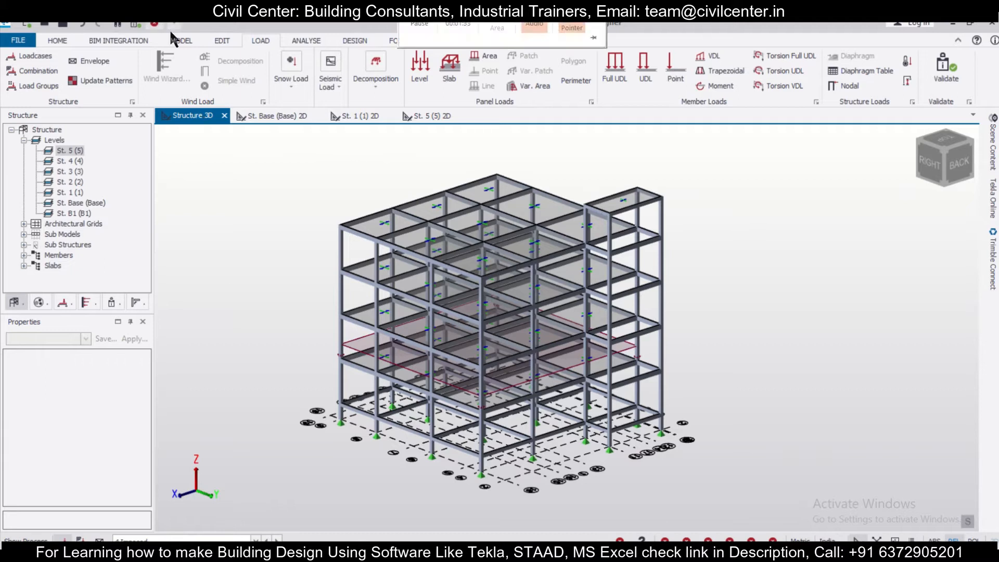
- Set the source of construction levels 2 and 3 to level 1
{"action": "left_click", "coordinate": [189, 42]}
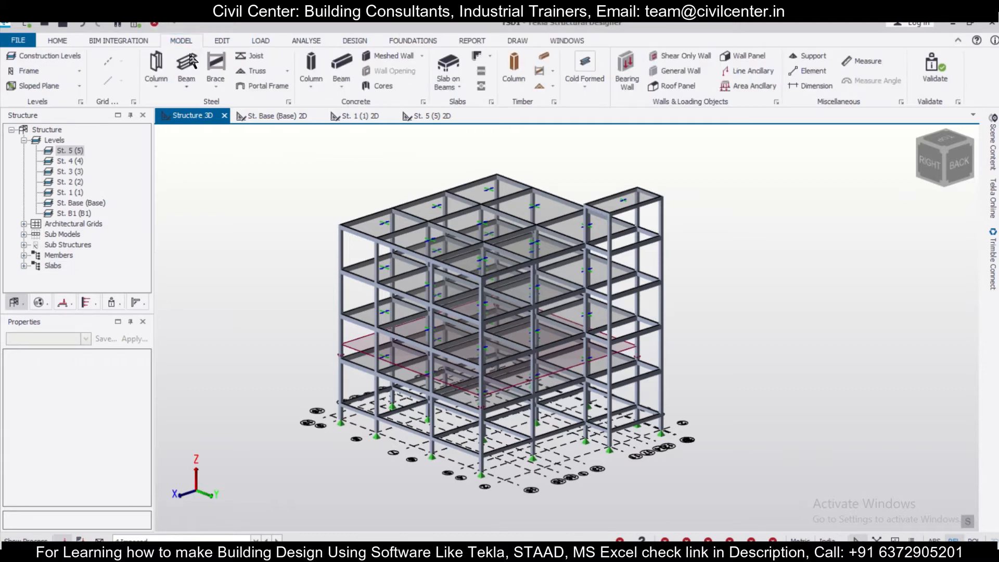
{"action": "left_click", "coordinate": [49, 55]}
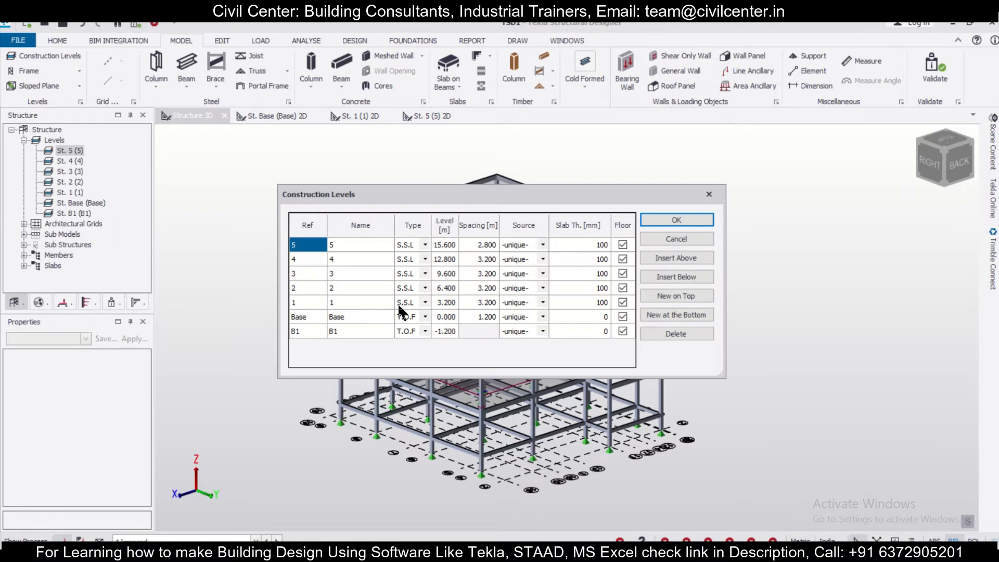
{"action": "left_click", "coordinate": [543, 287]}
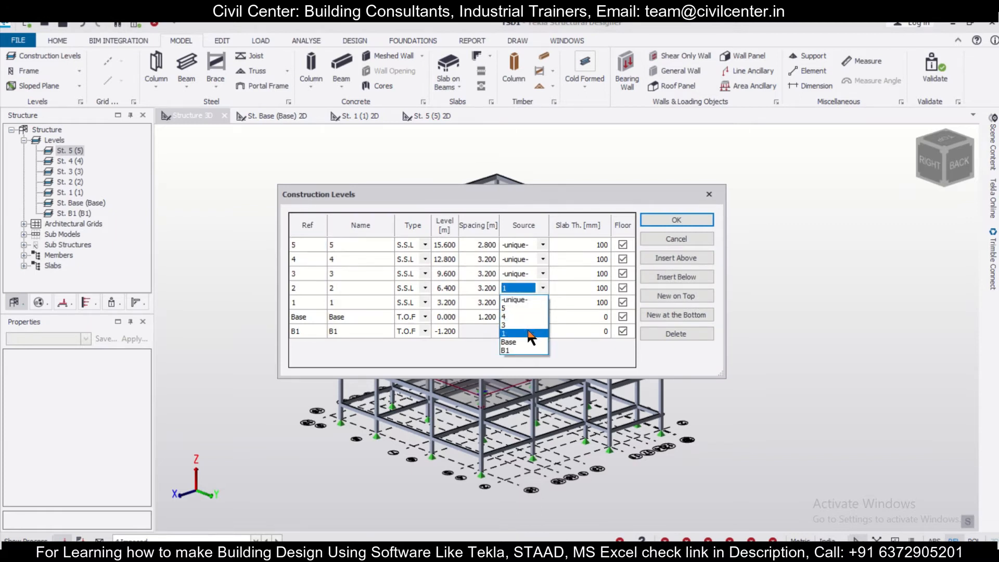
{"action": "left_click", "coordinate": [543, 273]}
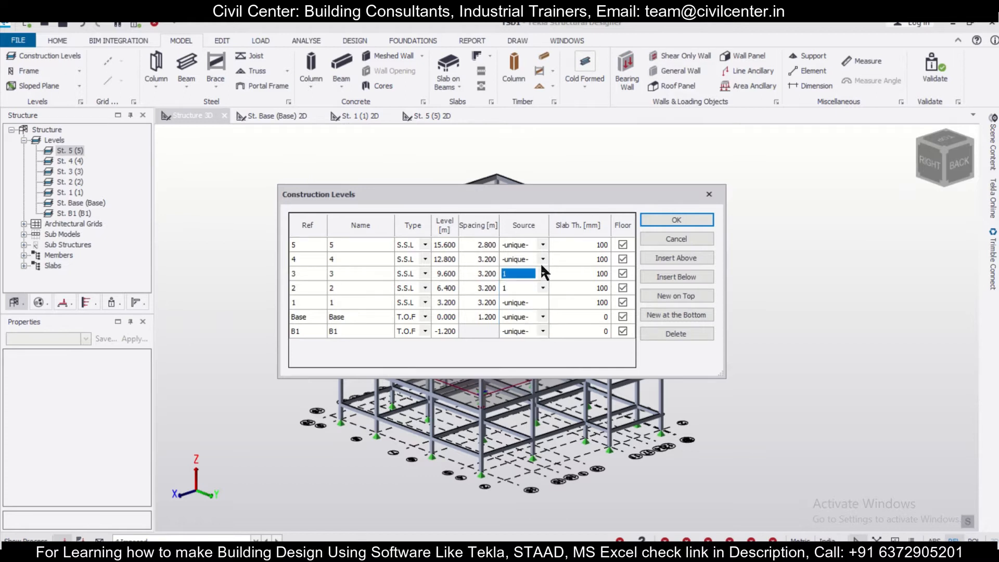
{"action": "left_click", "coordinate": [663, 218]}
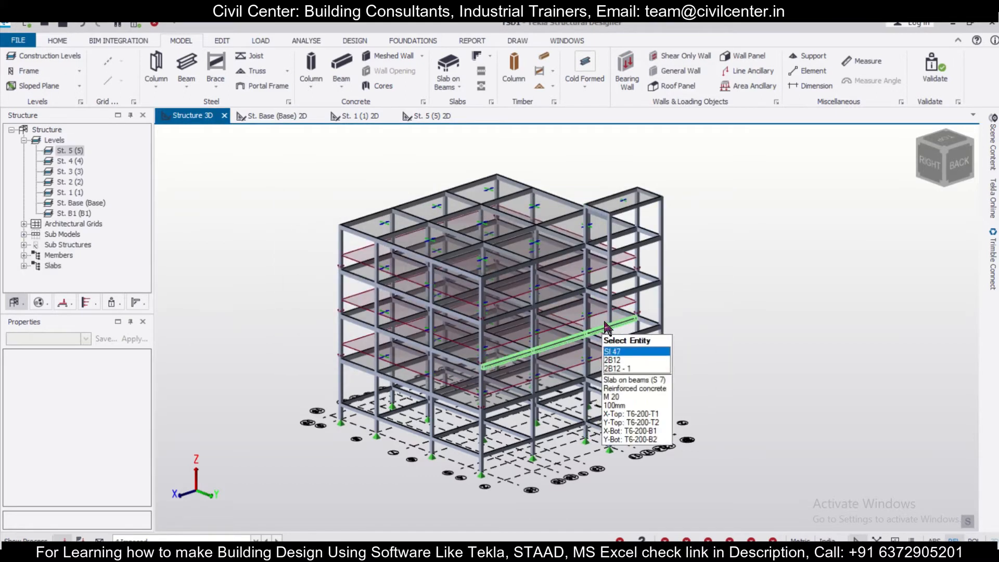
- Reset the source of construction levels 2 and 3 to -unique-
{"action": "left_click", "coordinate": [64, 58]}
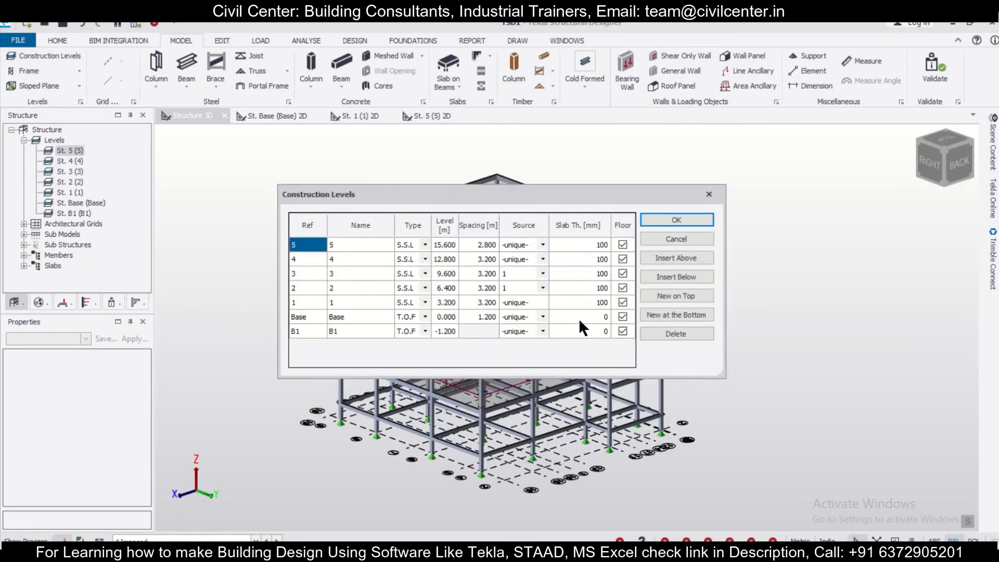
{"action": "left_click", "coordinate": [542, 288]}
{"action": "left_click", "coordinate": [520, 297]}
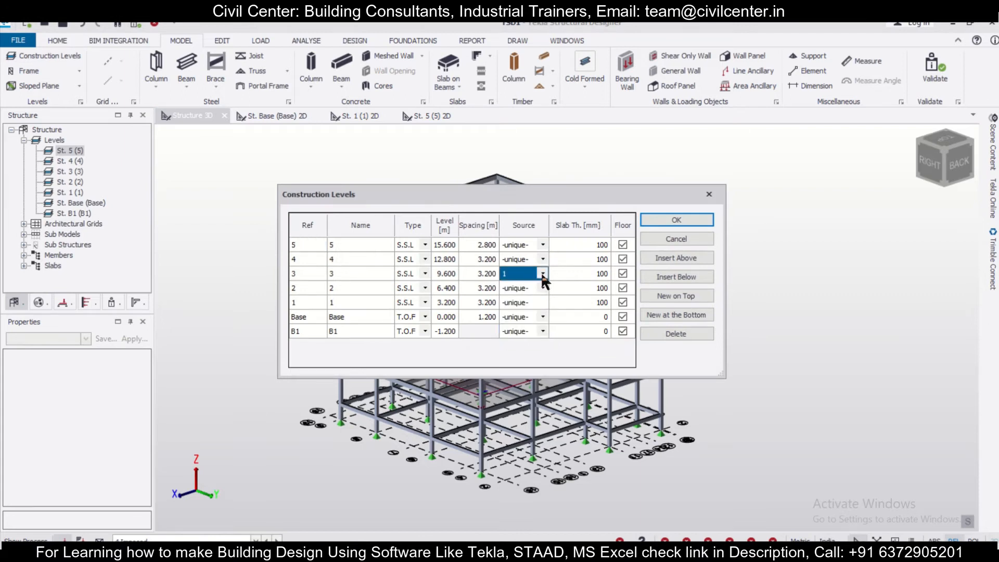
{"action": "left_click", "coordinate": [677, 221]}
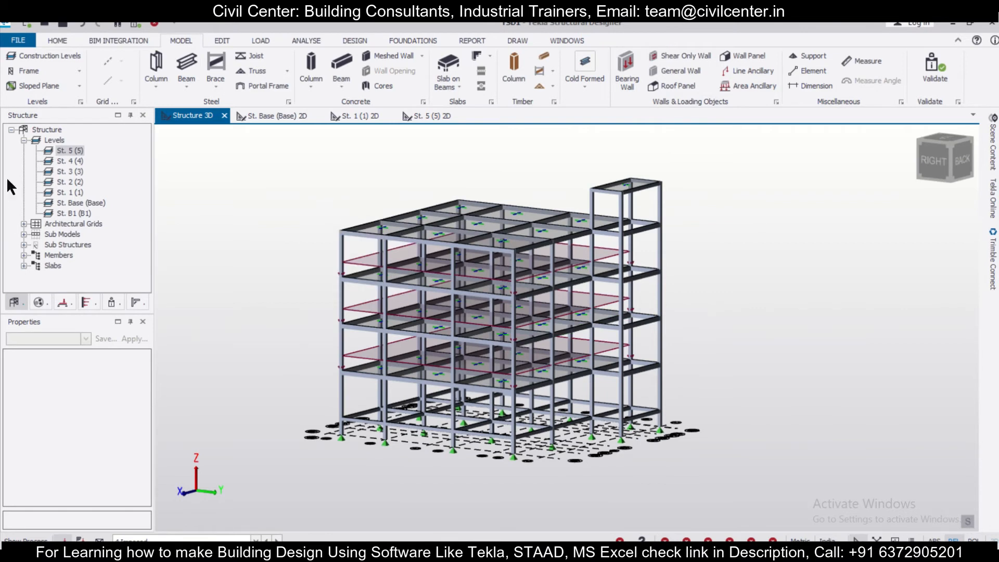
- Open the St. 4 plan and make Dead the active loadcase for loading
{"action": "double_click", "coordinate": [73, 161]}
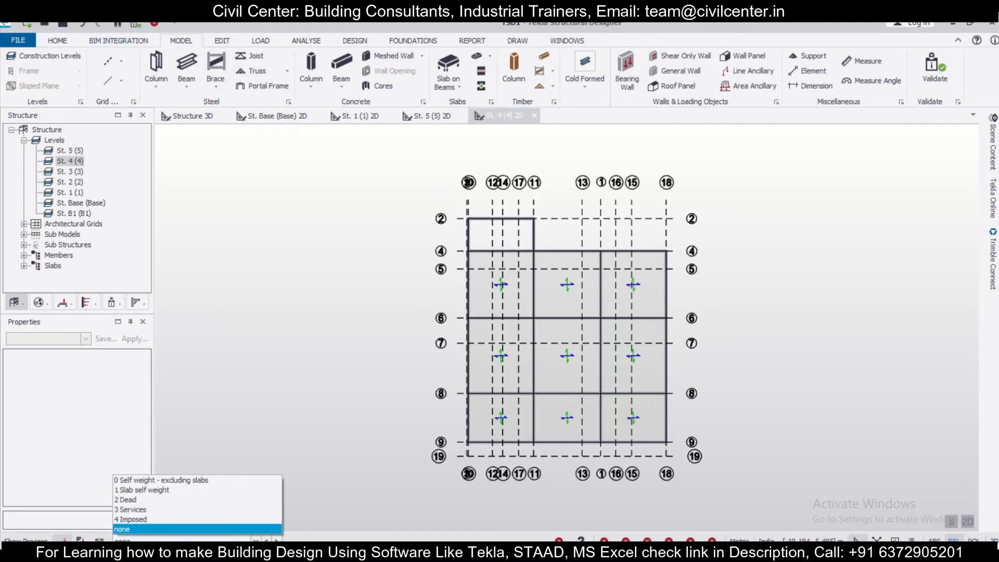
{"action": "left_click", "coordinate": [198, 502]}
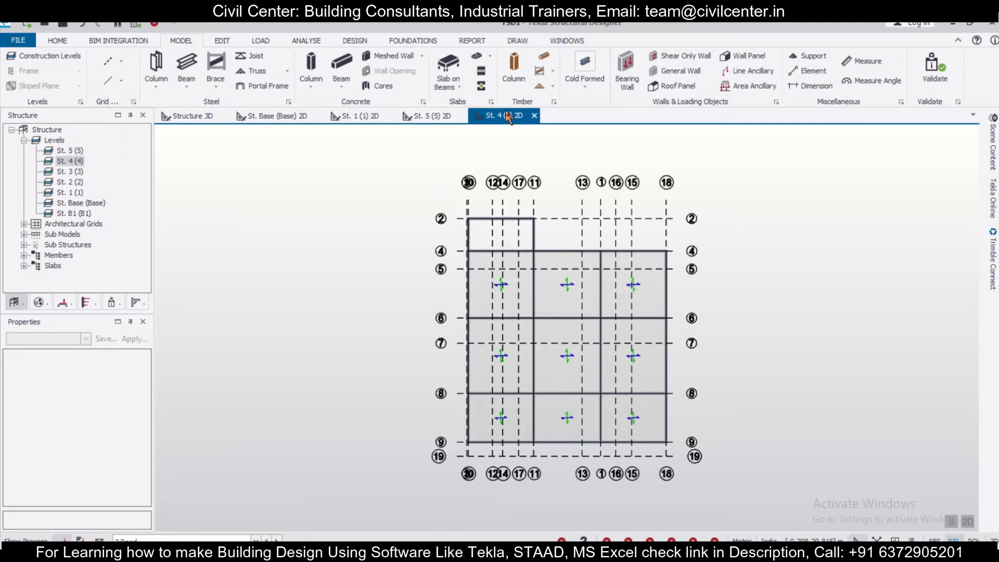
{"action": "left_click", "coordinate": [261, 41]}
{"action": "left_click", "coordinate": [420, 70]}
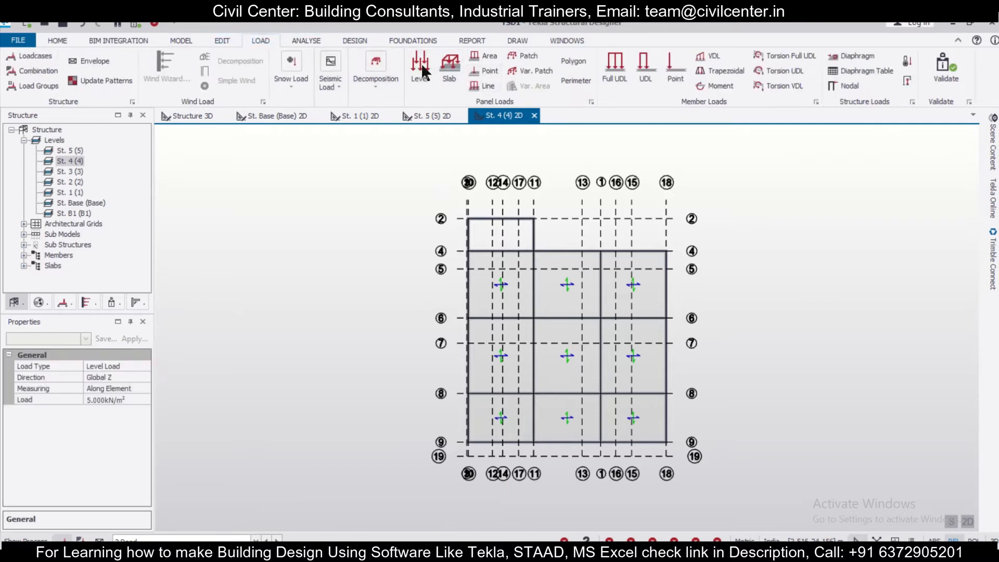
{"action": "left_click", "coordinate": [119, 400]}
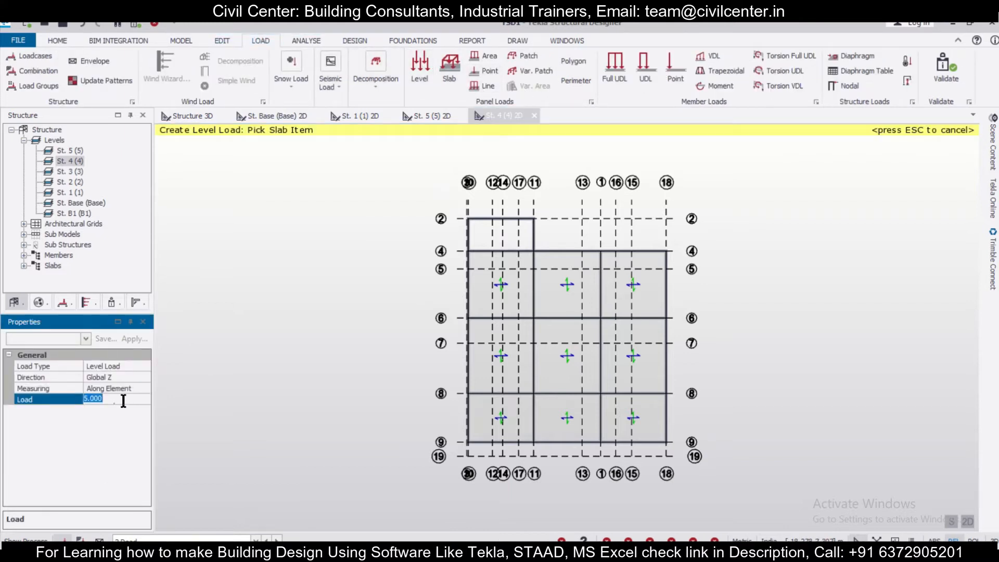
{"action": "type", "text": "10"}
{"action": "key", "text": "Return"}
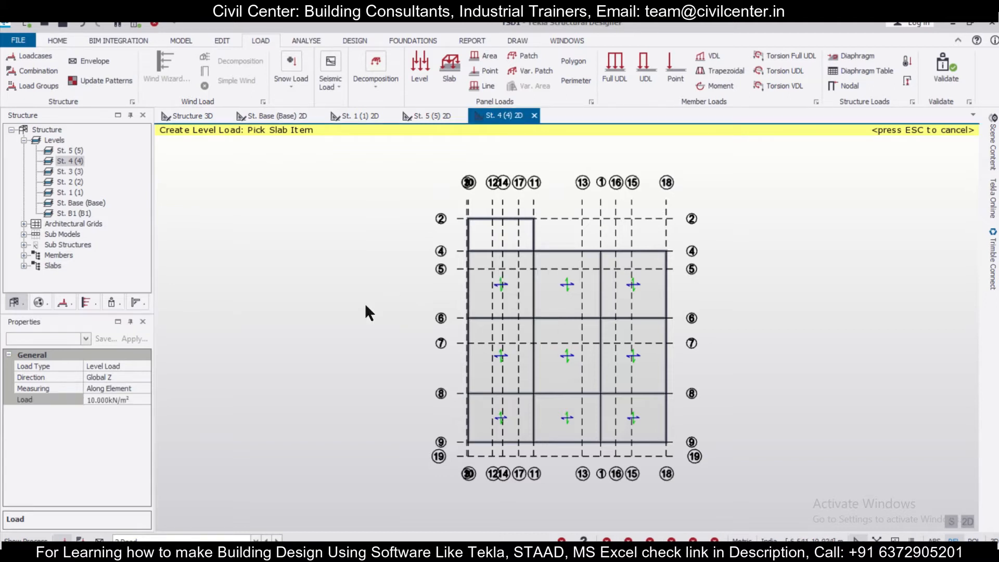
- Apply 10 kN/m full UDLs to the St. 4 beams around the open bay between grids 2 and 4
{"action": "left_click", "coordinate": [603, 78]}
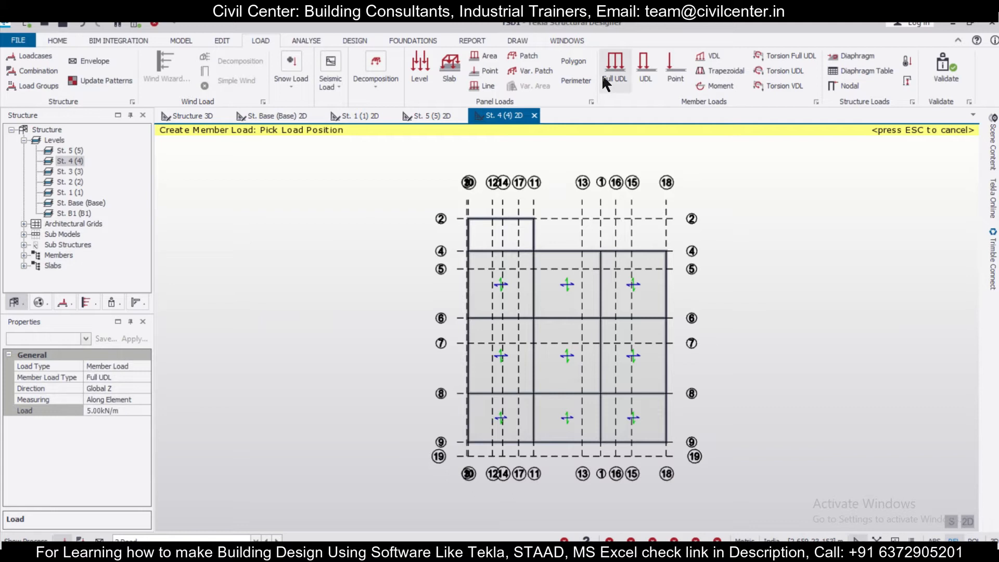
{"action": "left_click", "coordinate": [115, 410]}
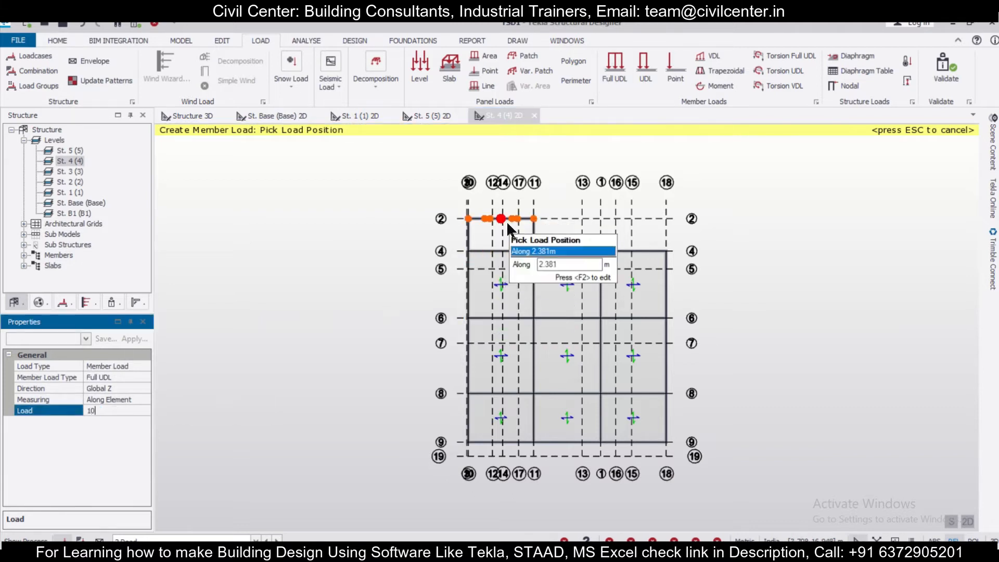
{"action": "key", "text": "Return"}
{"action": "left_click", "coordinate": [469, 240]}
{"action": "left_click", "coordinate": [486, 251]}
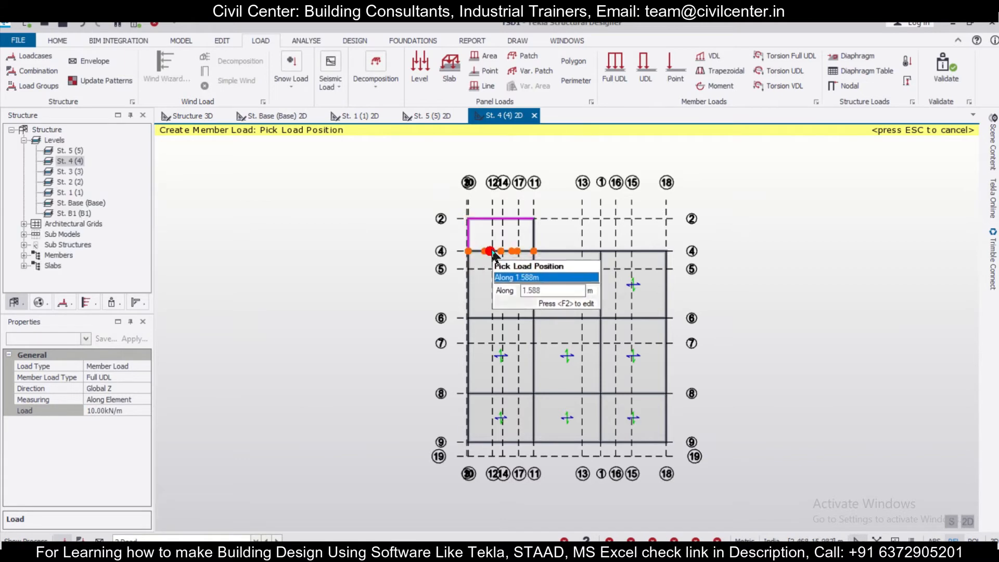
{"action": "key", "text": "Return"}
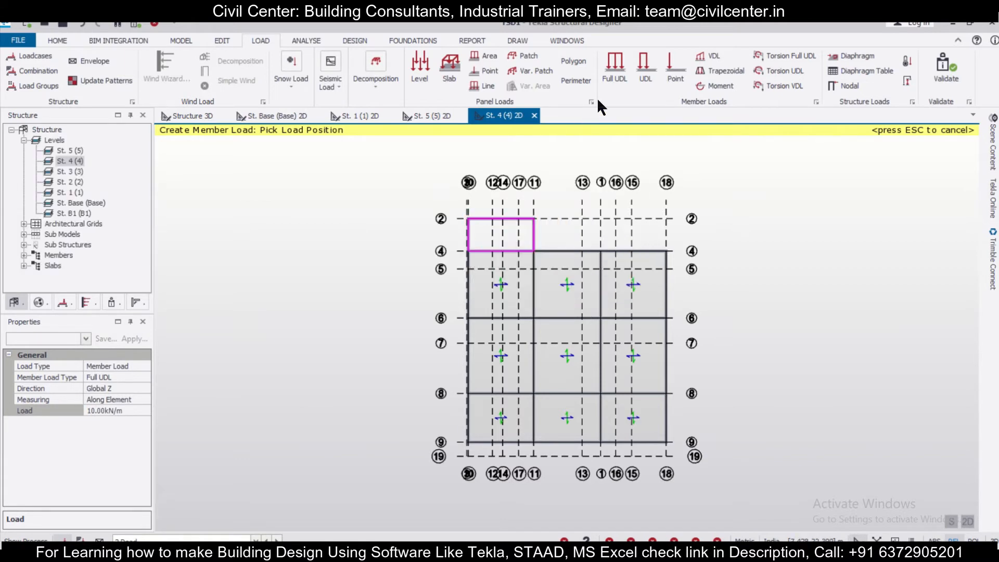
- Set the member load to 2 kN/m and apply it to the St. 4 perimeter beams along grids 20 and 9
{"action": "left_click", "coordinate": [128, 409]}
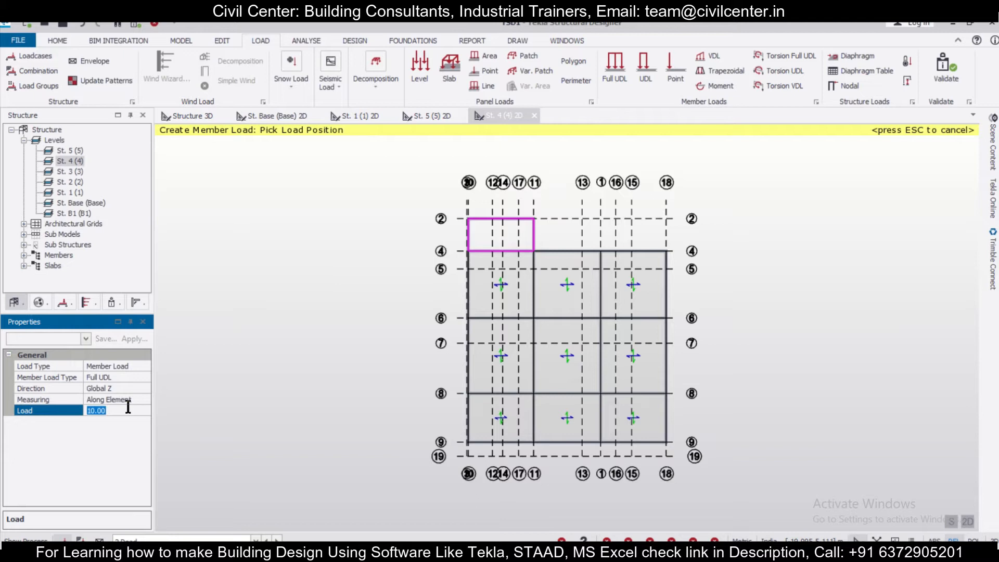
{"action": "type", "text": "2"}
{"action": "key", "text": "Return"}
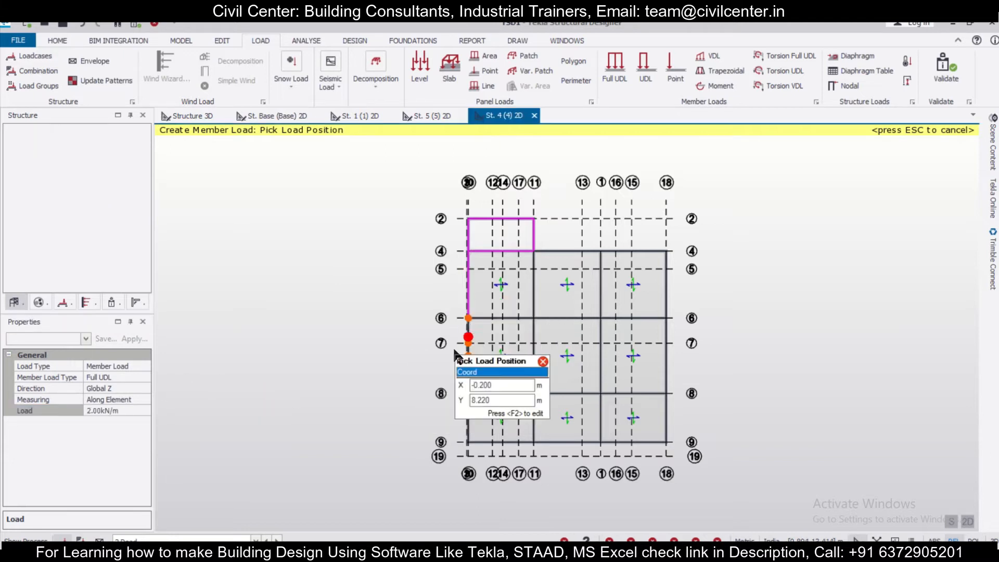
{"action": "left_click", "coordinate": [465, 368]}
{"action": "left_click", "coordinate": [502, 442]}
{"action": "left_click", "coordinate": [555, 445]}
{"action": "left_click", "coordinate": [635, 442]}
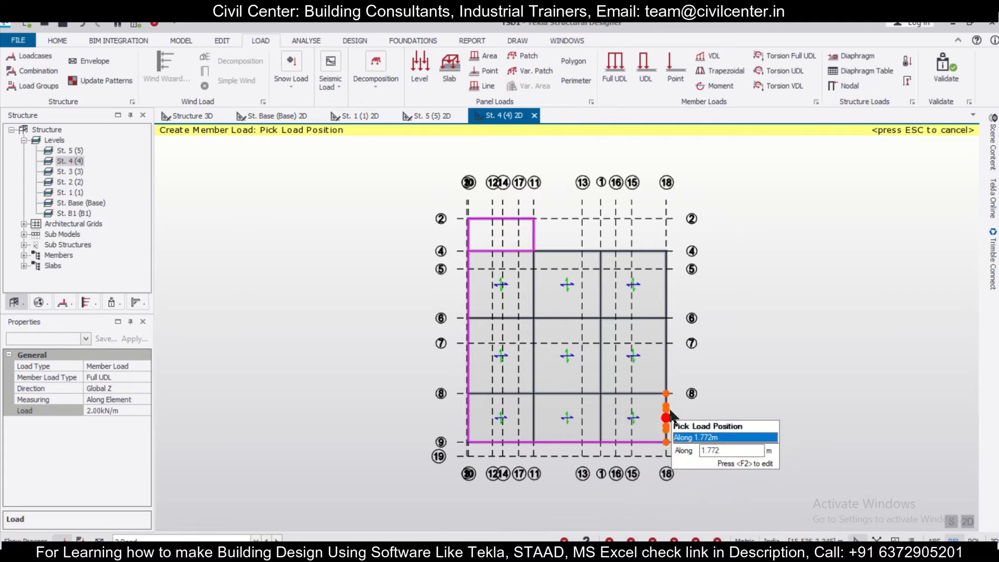
- Apply the 2 kN/m full UDL to the remaining St. 4 perimeter beams along grids 18 and 4
{"action": "left_click", "coordinate": [666, 413]}
{"action": "left_click", "coordinate": [670, 348]}
{"action": "left_click", "coordinate": [665, 281]}
{"action": "left_click", "coordinate": [634, 252]}
{"action": "left_click", "coordinate": [571, 251]}
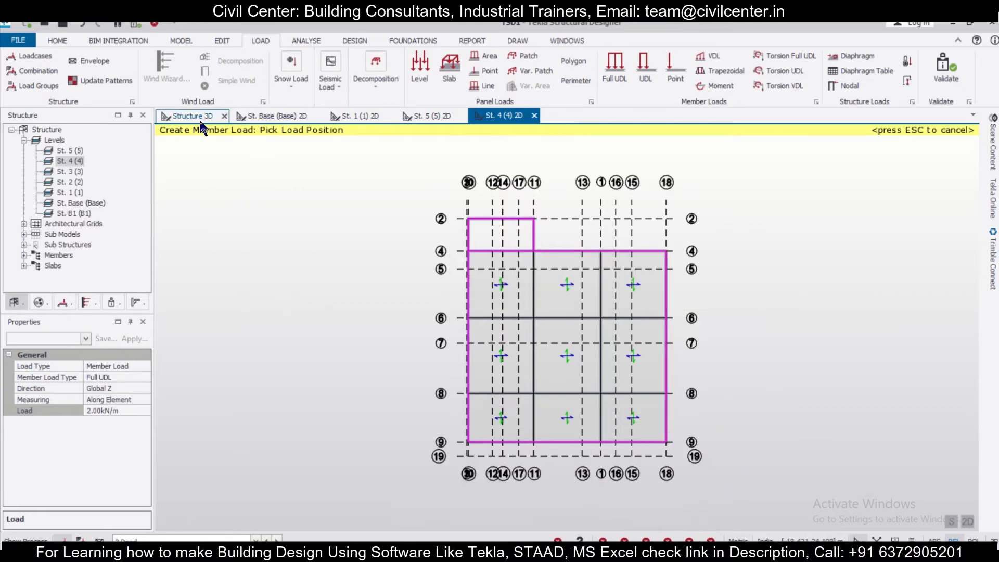
- Apply a level load to the St. 4 slabs in the Imposed loadcase
{"action": "left_click", "coordinate": [190, 115]}
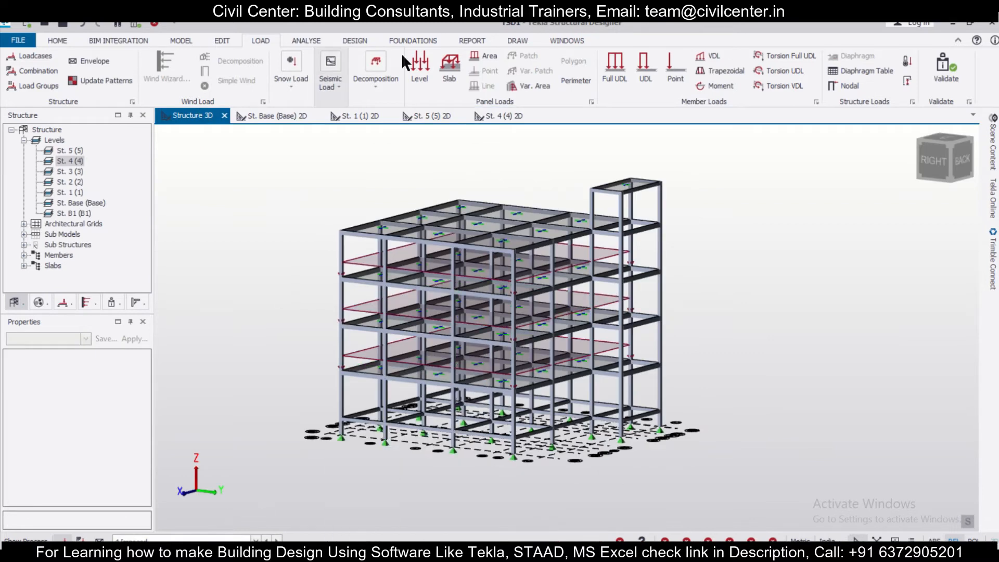
{"action": "left_click", "coordinate": [504, 116]}
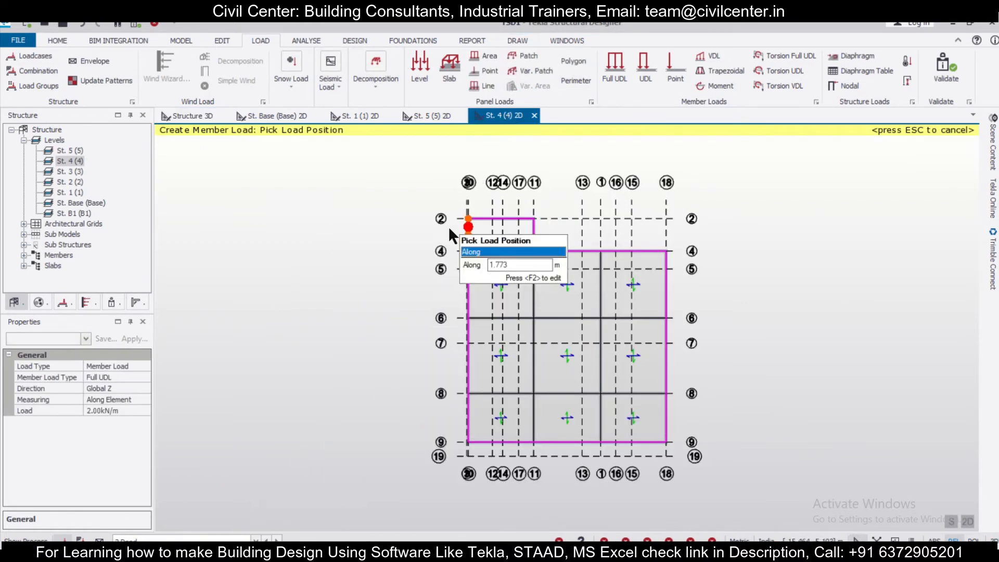
{"action": "left_click", "coordinate": [197, 539]}
{"action": "left_click", "coordinate": [156, 520]}
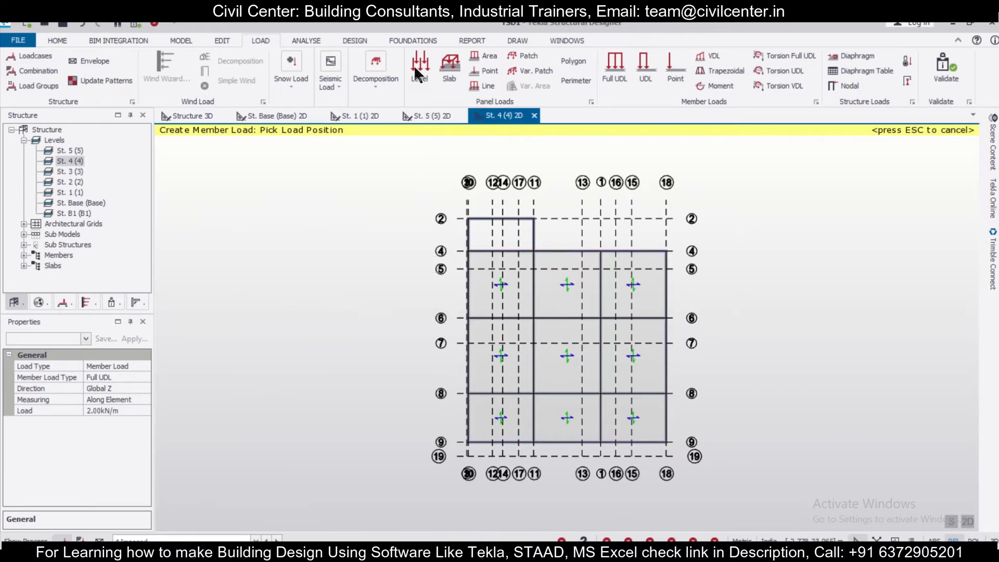
{"action": "left_click", "coordinate": [127, 400]}
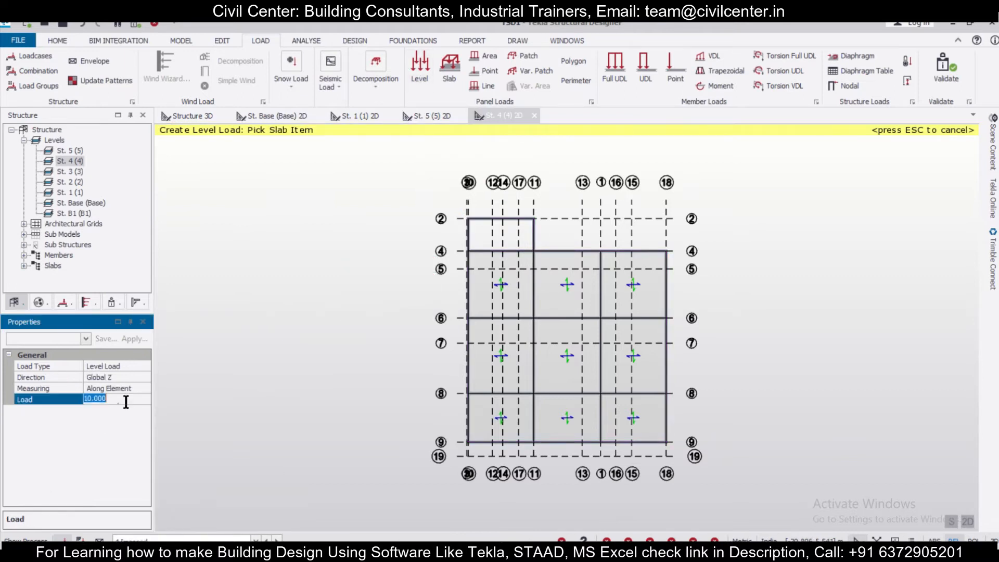
{"action": "left_click", "coordinate": [470, 324]}
- Examine the imposed slab loads on all floors in the 3D structure view and review the construction levels
{"action": "left_click", "coordinate": [192, 116]}
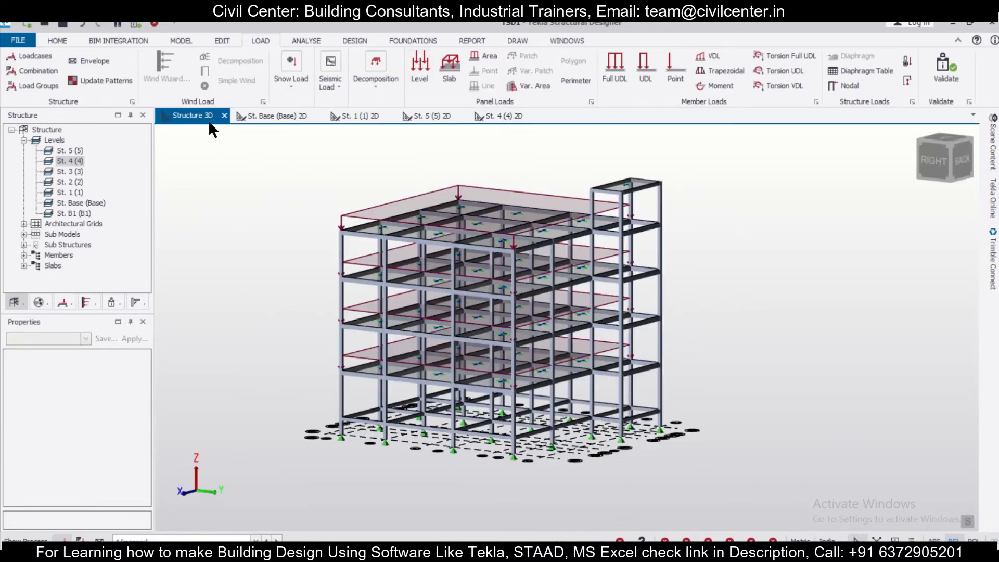
{"action": "right_click_drag", "start_coordinate": [475, 484], "coordinate": [439, 497]}
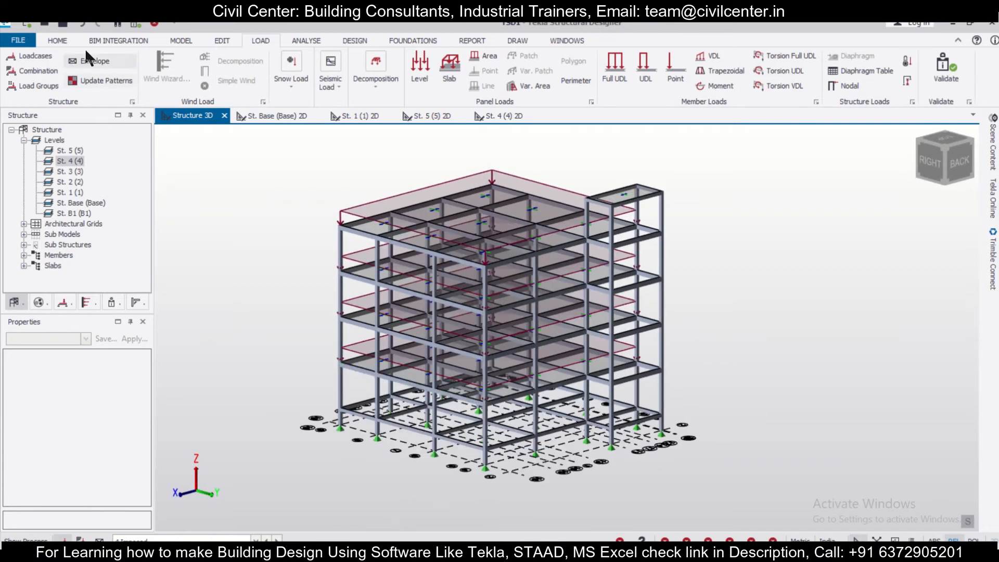
{"action": "left_click", "coordinate": [188, 36]}
{"action": "left_click", "coordinate": [65, 55]}
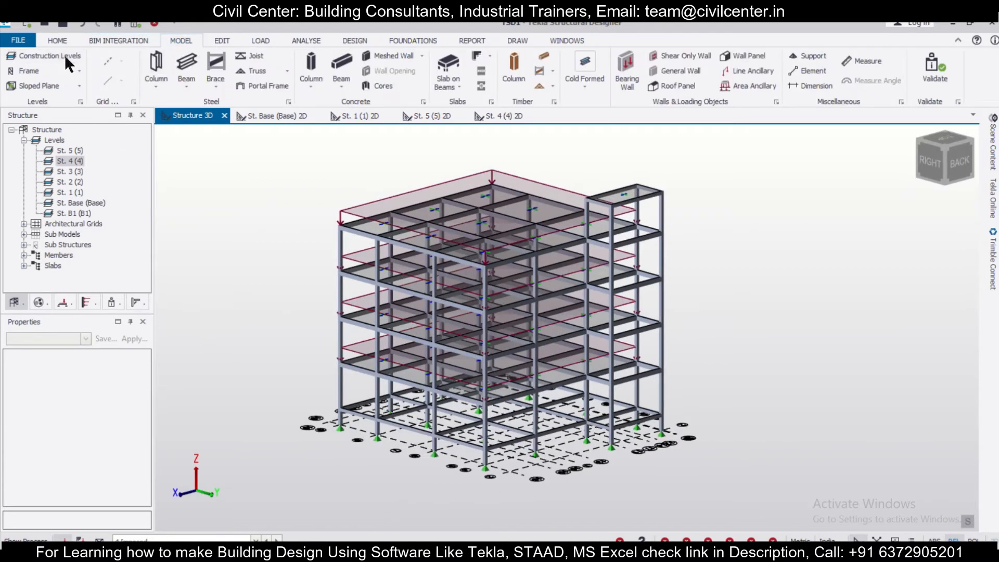
{"action": "left_click", "coordinate": [676, 220]}
{"action": "scroll", "coordinate": [814, 279], "scroll_direction": "down", "scroll_amount": 2}
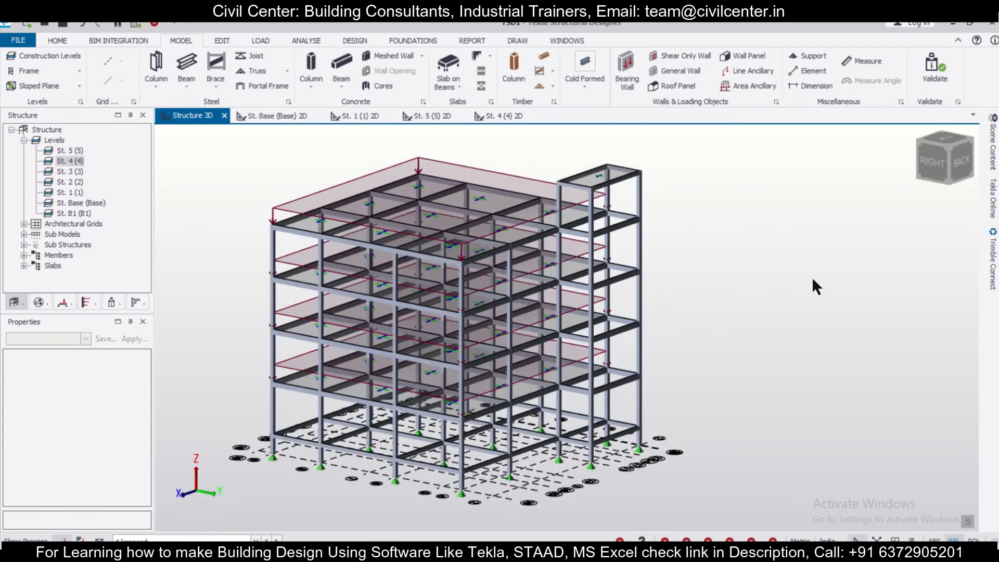
{"action": "right_click_drag", "start_coordinate": [814, 280], "coordinate": [772, 300]}
{"action": "scroll", "coordinate": [763, 301], "scroll_direction": "up", "scroll_amount": 2}
{"action": "scroll", "coordinate": [513, 138], "scroll_direction": "down", "scroll_amount": 1}
{"action": "scroll", "coordinate": [301, 234], "scroll_direction": "down", "scroll_amount": 1}
{"action": "right_click_drag", "start_coordinate": [300, 234], "coordinate": [351, 305]}
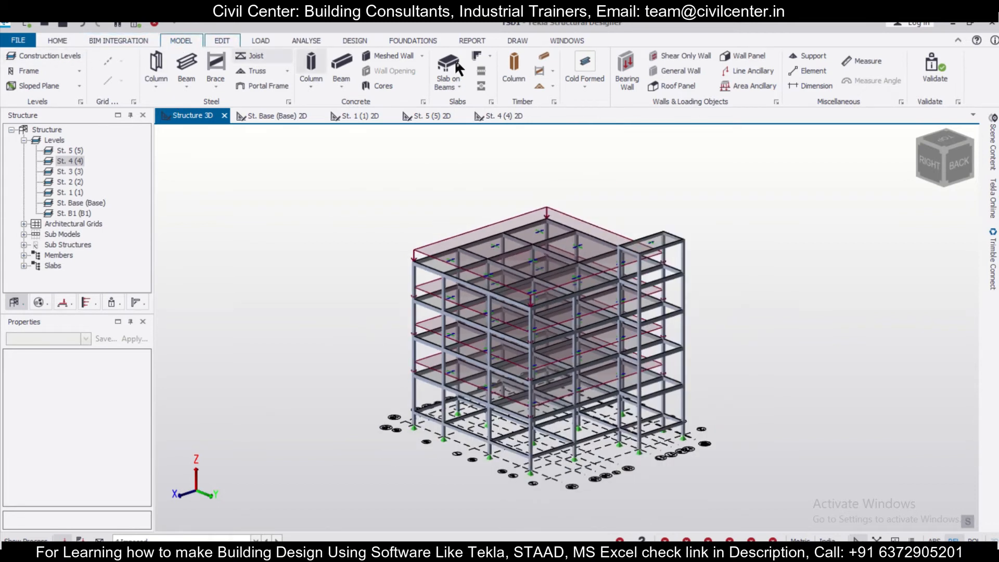
- Create a wind wall over the building's Y = 14.935 m face, from the St. 4 level down to the base level
{"action": "left_click", "coordinate": [763, 57]}
{"action": "scroll", "coordinate": [524, 343], "scroll_direction": "up", "scroll_amount": 5}
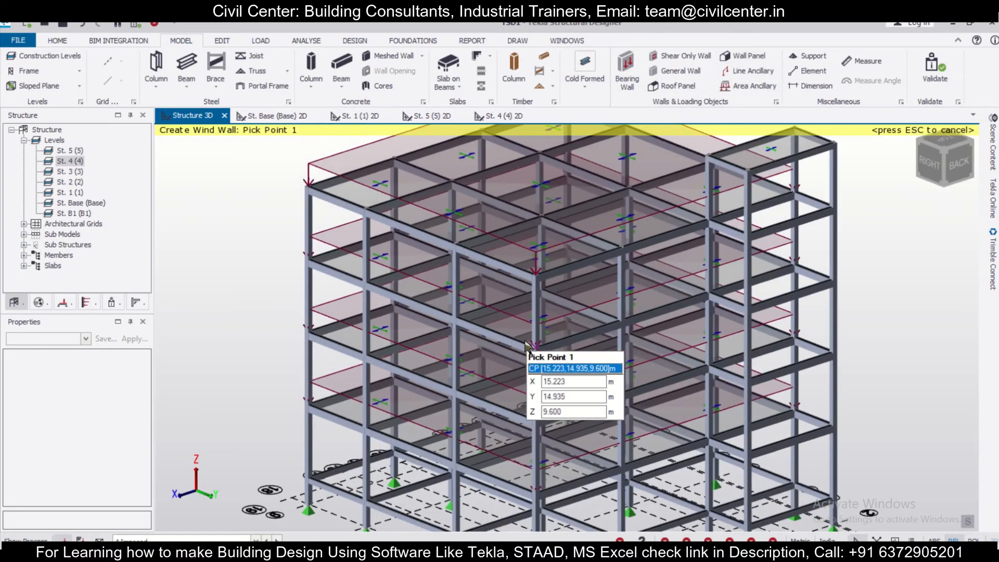
{"action": "left_click", "coordinate": [542, 281]}
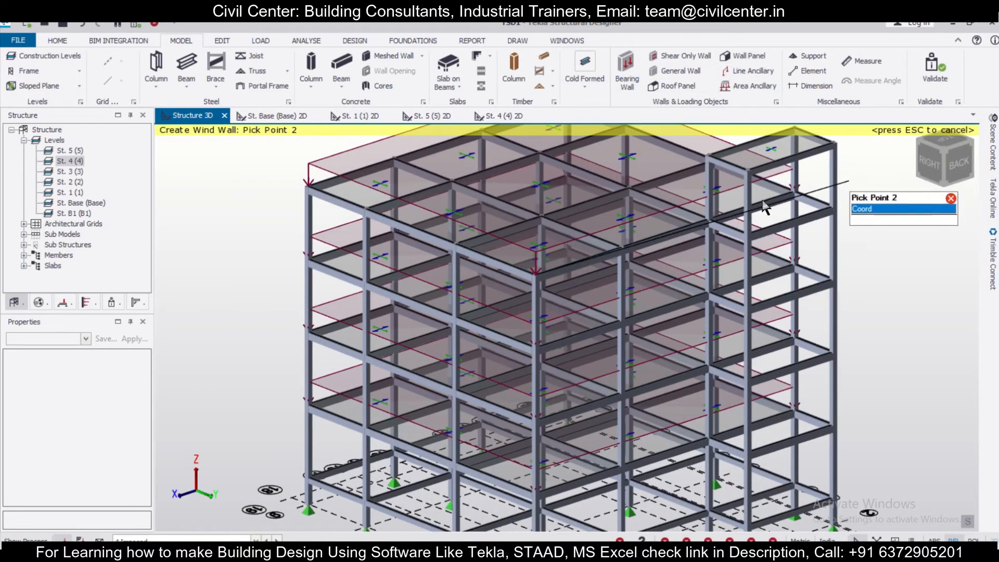
{"action": "left_click", "coordinate": [793, 191]}
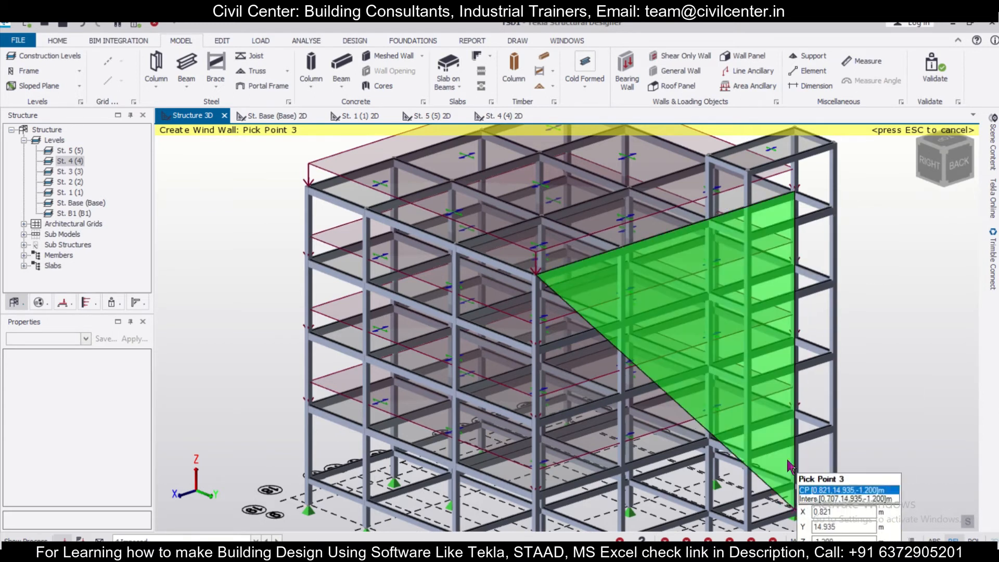
{"action": "scroll", "coordinate": [763, 411], "scroll_direction": "down", "scroll_amount": 5}
{"action": "scroll", "coordinate": [754, 432], "scroll_direction": "up", "scroll_amount": 3}
{"action": "left_click", "coordinate": [749, 422]}
{"action": "left_click", "coordinate": [576, 427]}
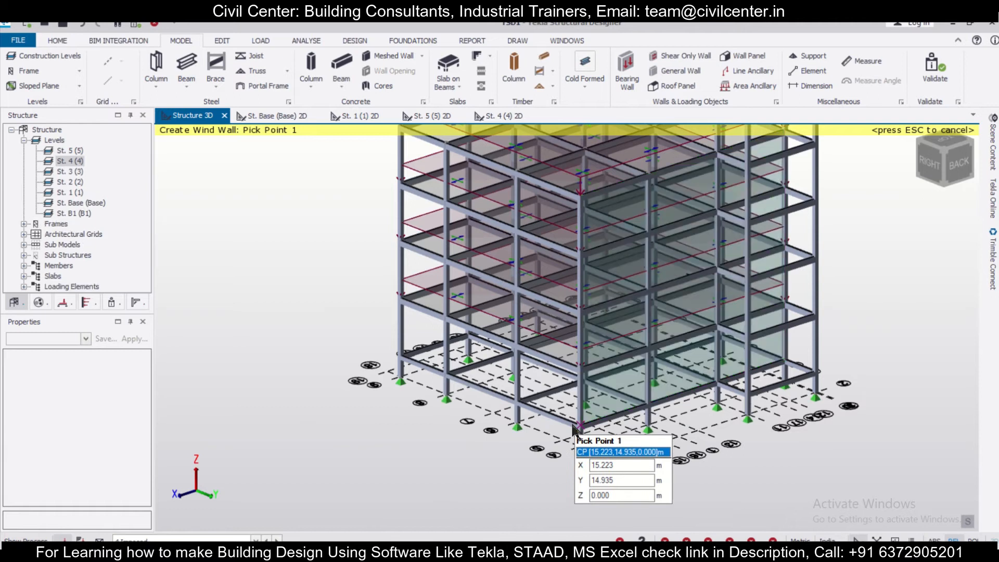
- Create a wind wall over the building's X = 0.821 m face, from the St. 4 level down to the base level
{"action": "scroll", "coordinate": [575, 427], "scroll_direction": "down", "scroll_amount": 3}
{"action": "middle_click_drag", "start_coordinate": [576, 427], "coordinate": [729, 375]}
{"action": "left_click", "coordinate": [684, 293]}
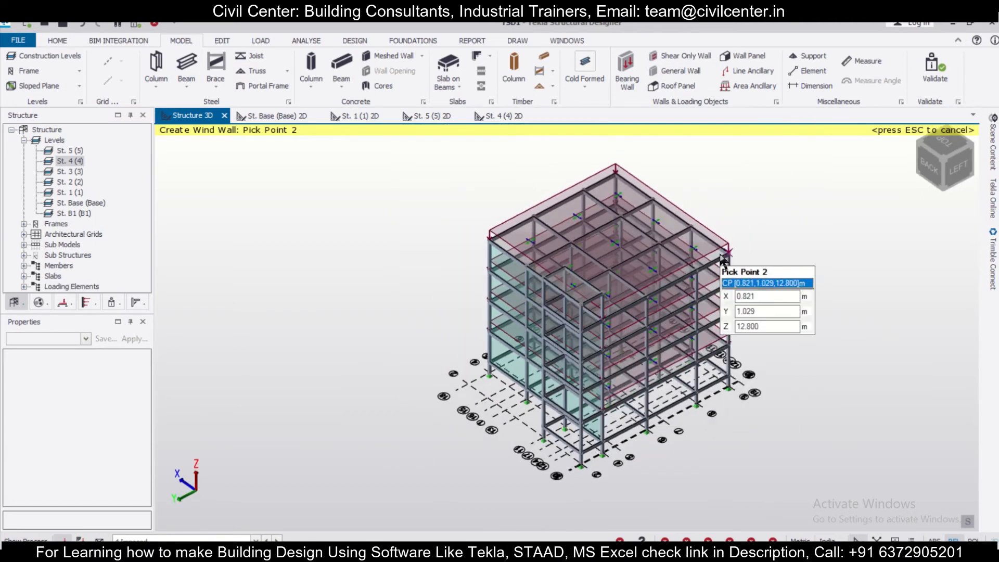
{"action": "left_click", "coordinate": [729, 255]}
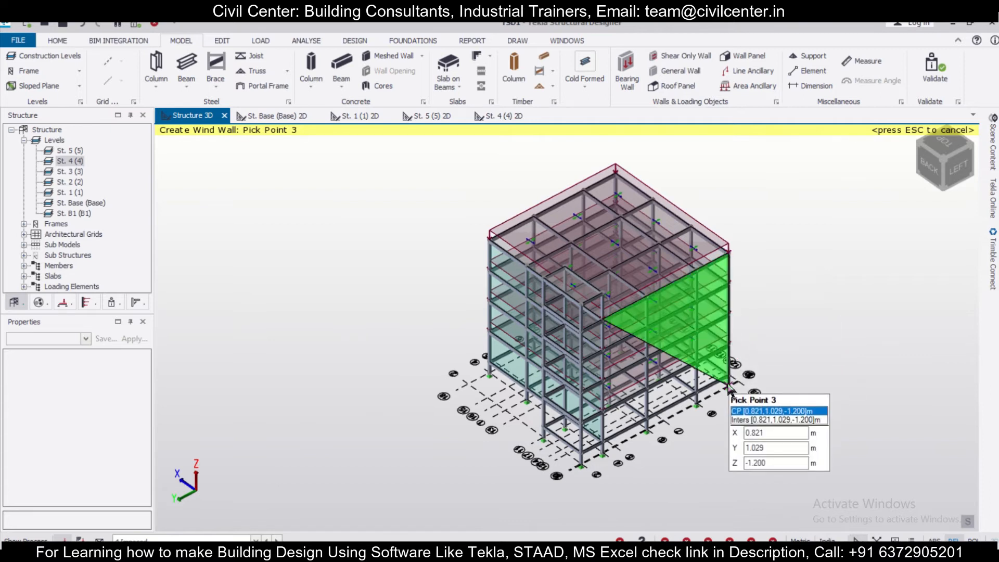
{"action": "scroll", "coordinate": [731, 375], "scroll_direction": "up", "scroll_amount": 3}
{"action": "left_click", "coordinate": [733, 359]}
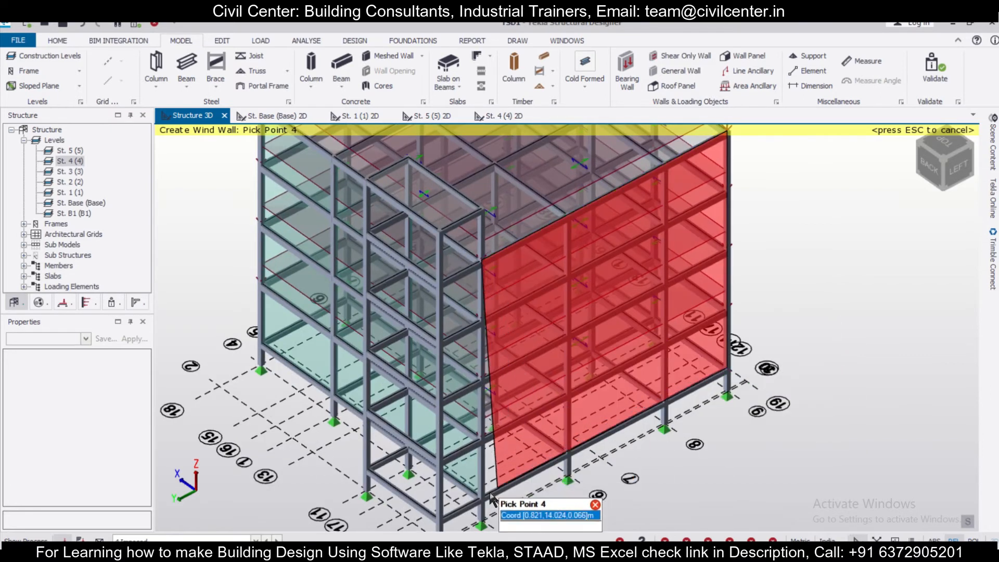
{"action": "left_click", "coordinate": [487, 424]}
- Create a wind wall over the building's Y = 1.029 m face between the St. 4 level and the base level
{"action": "scroll", "coordinate": [750, 438], "scroll_direction": "down", "scroll_amount": 3}
{"action": "middle_click_drag", "start_coordinate": [750, 439], "coordinate": [676, 440]}
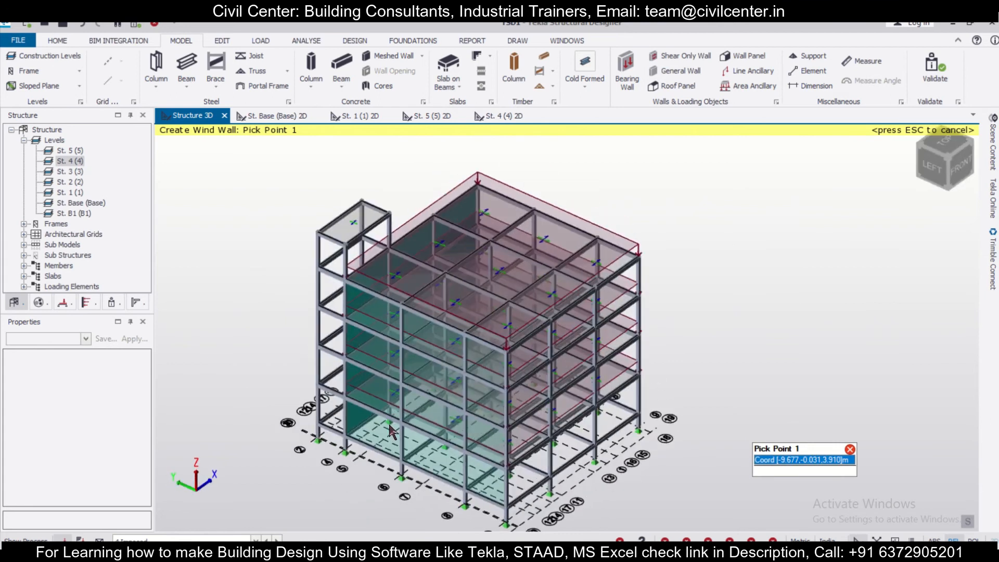
{"action": "left_click", "coordinate": [509, 344]}
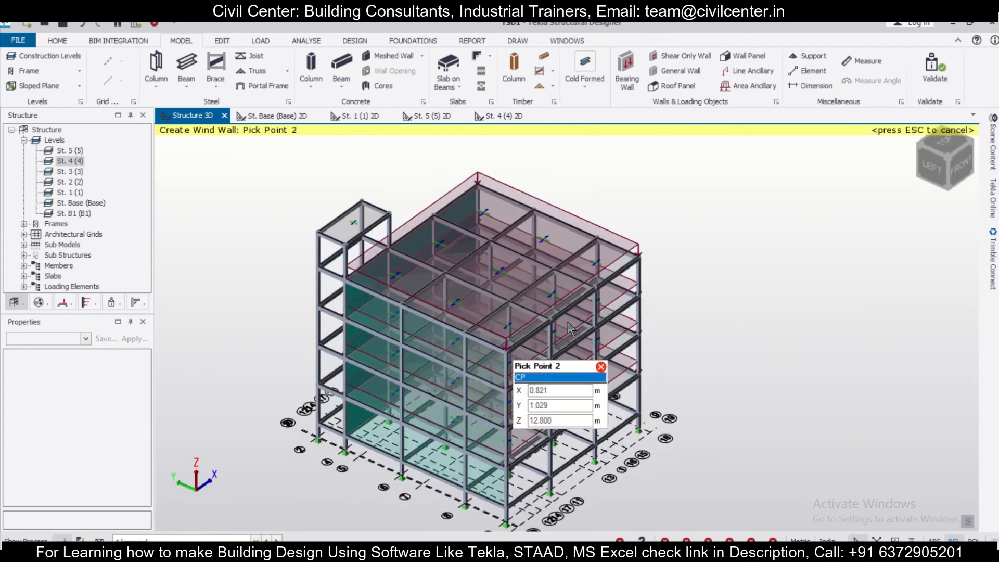
{"action": "left_click", "coordinate": [638, 256]}
{"action": "left_click", "coordinate": [644, 410]}
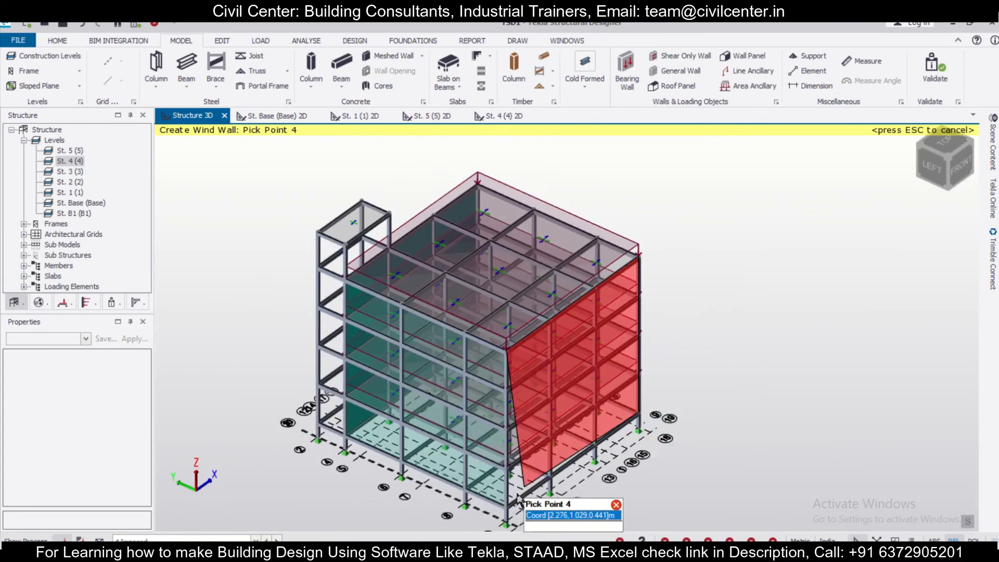
{"action": "left_click", "coordinate": [508, 432]}
- Create the fourth wind wall over the building's remaining open face at X = 15.223 m, starting from the St. 4 corners
{"action": "middle_click_drag", "start_coordinate": [753, 434], "coordinate": [459, 469]}
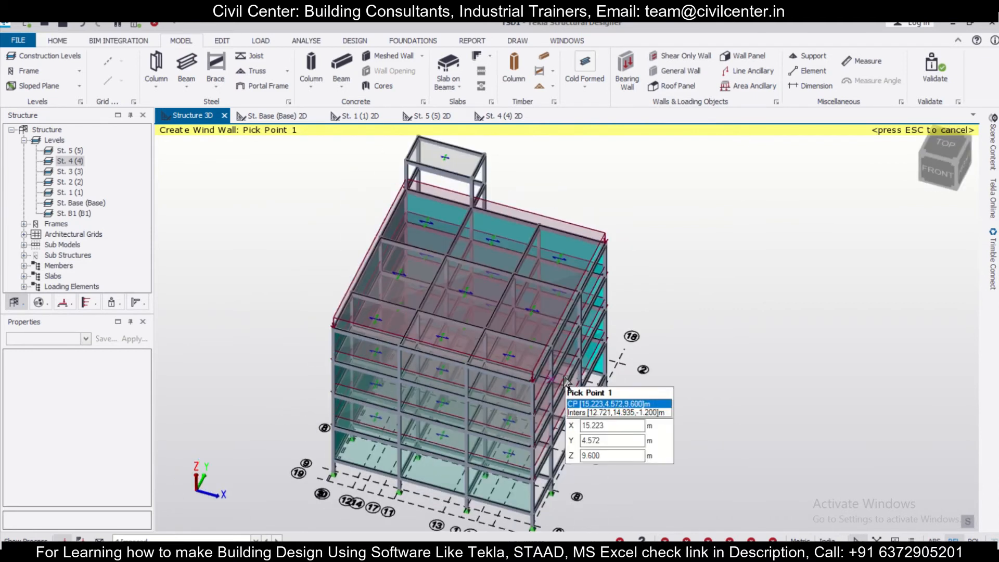
{"action": "scroll", "coordinate": [535, 385], "scroll_direction": "up", "scroll_amount": 3}
{"action": "left_click", "coordinate": [536, 385]}
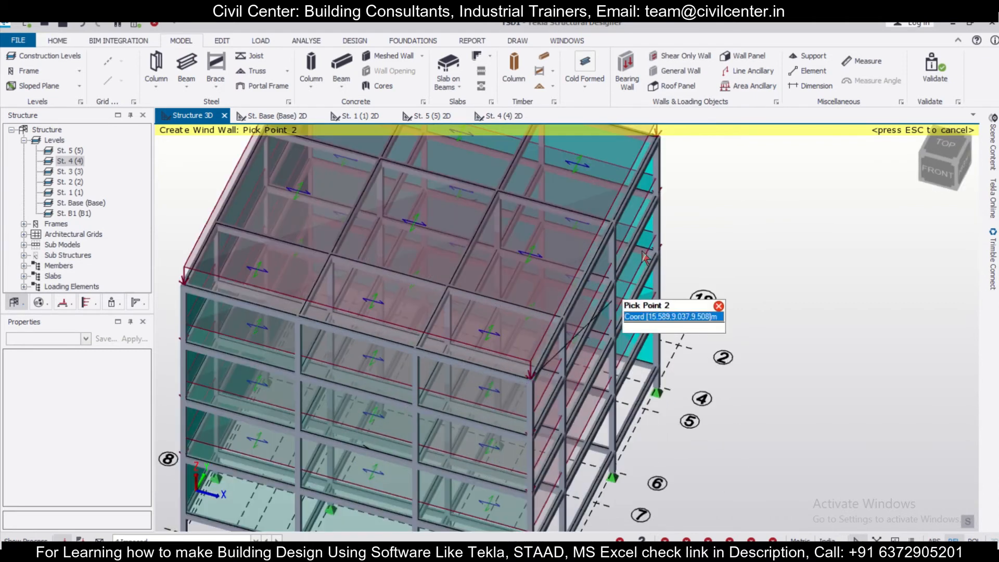
{"action": "left_click", "coordinate": [656, 138]}
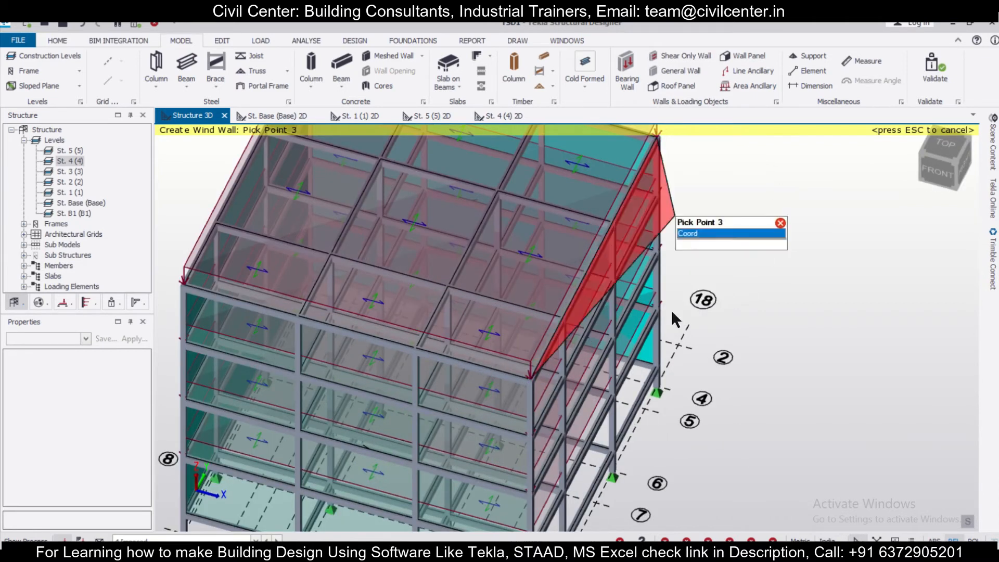
{"action": "left_click", "coordinate": [669, 366]}
{"action": "scroll", "coordinate": [645, 393], "scroll_direction": "down", "scroll_amount": 2}
{"action": "middle_click_drag", "start_coordinate": [616, 449], "coordinate": [419, 520], "text": "shift"}
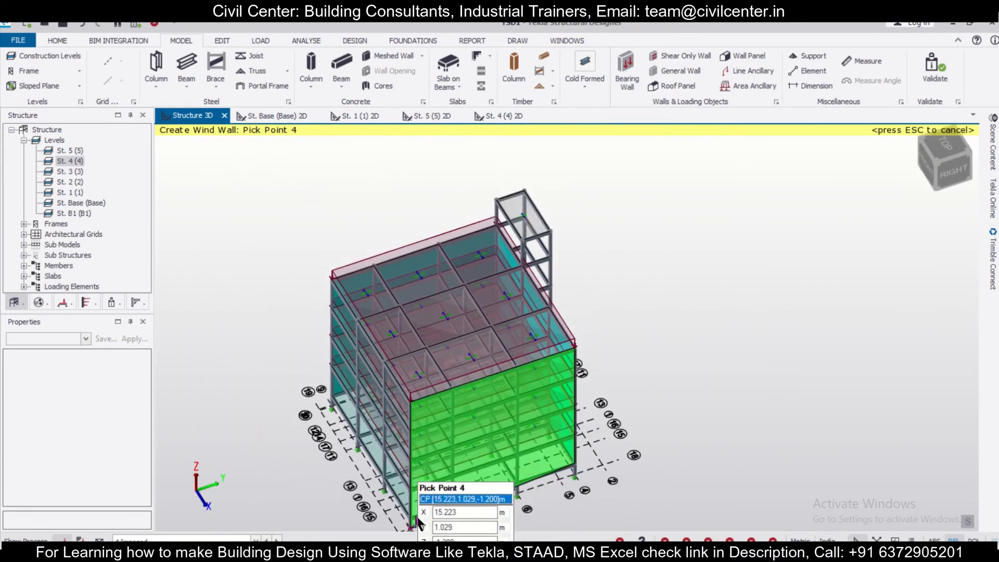
{"action": "left_click", "coordinate": [418, 520]}
{"action": "key", "text": "Return"}
- Validate the building model with its four wind walls in place
{"action": "middle_click_drag", "start_coordinate": [697, 429], "coordinate": [636, 393], "text": "shift"}
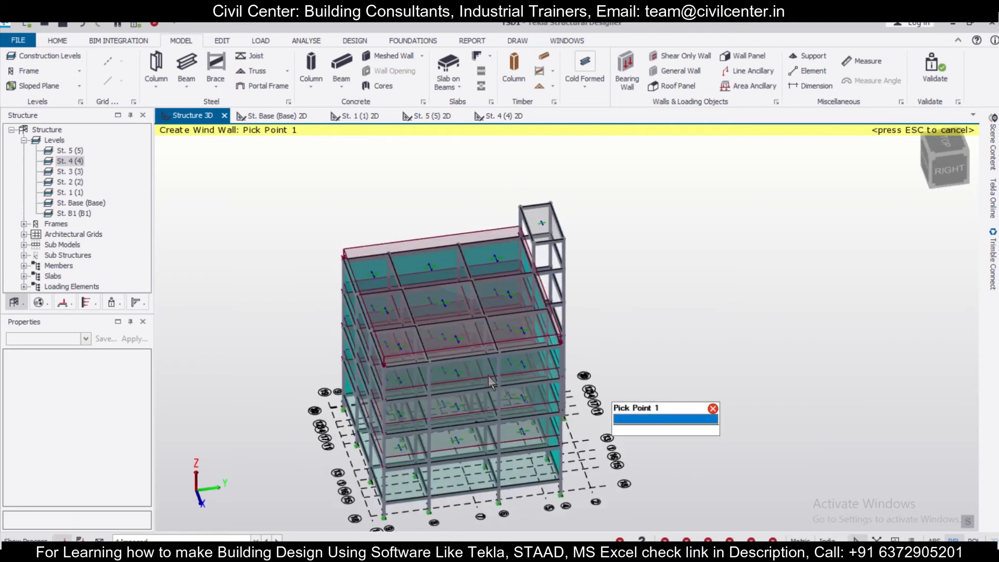
{"action": "left_click", "coordinate": [136, 22]}
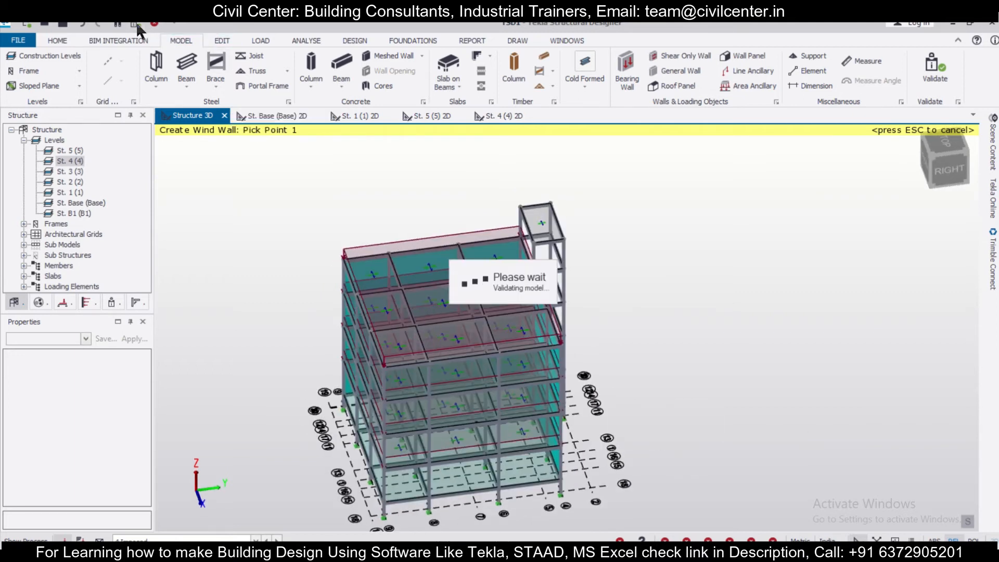
{"action": "scroll", "coordinate": [543, 263], "scroll_direction": "down", "scroll_amount": 2}
{"action": "middle_click_drag", "start_coordinate": [543, 263], "coordinate": [522, 345], "text": "shift"}
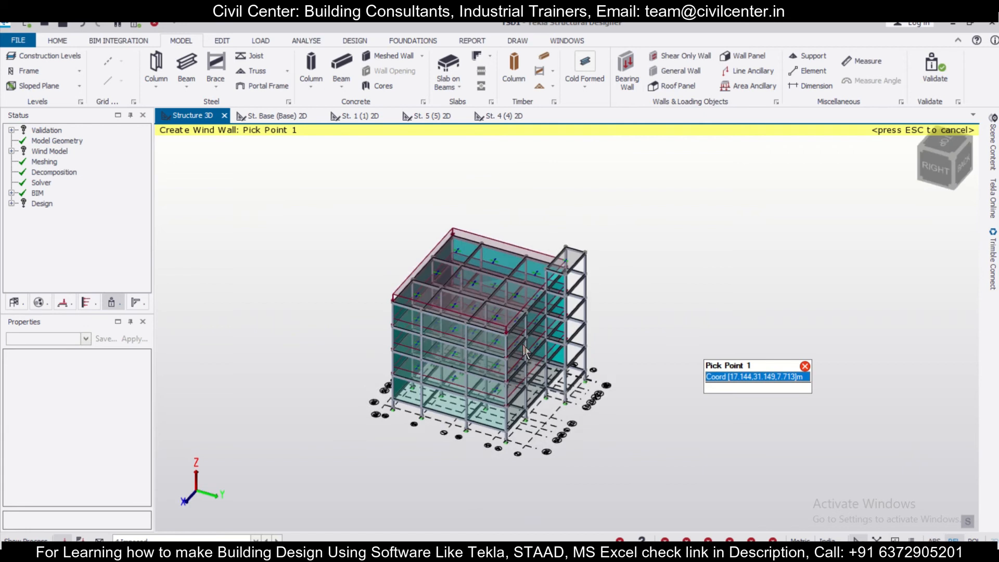
- Run the Wind Wizard with Worst Case Data, exclude topography and set the basic wind speed to 45 m/s
{"action": "left_click", "coordinate": [267, 41]}
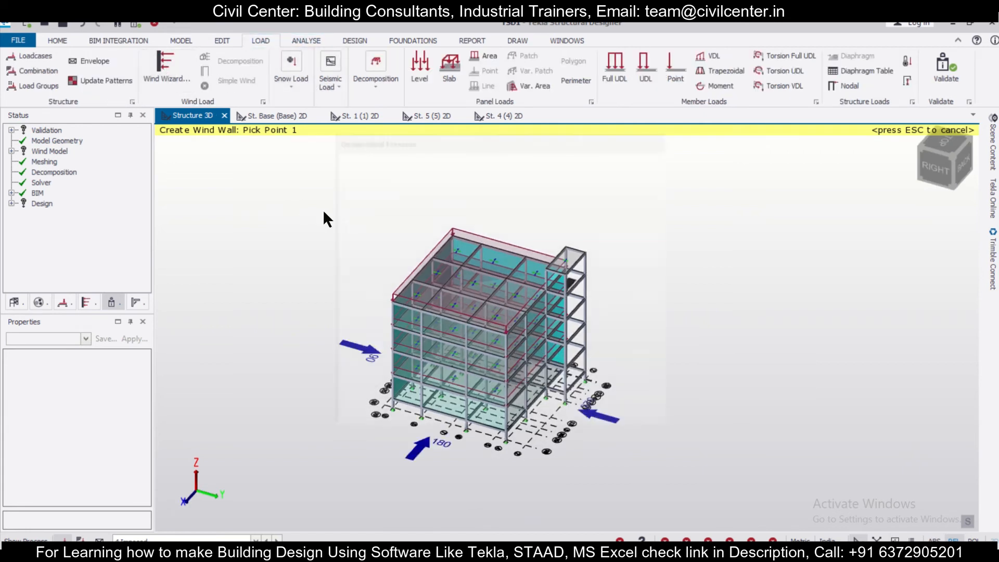
{"action": "left_click", "coordinate": [350, 260]}
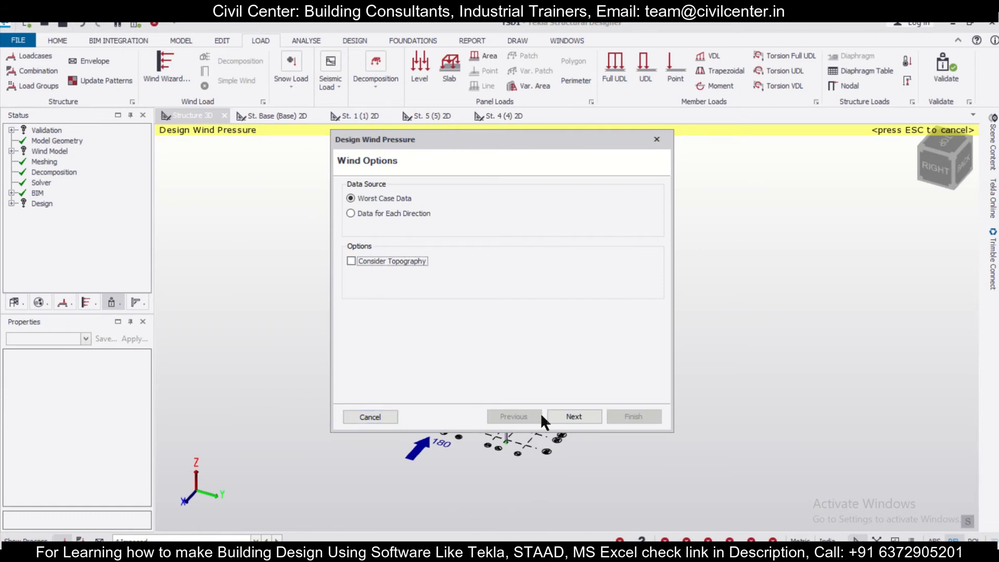
{"action": "left_click", "coordinate": [566, 411]}
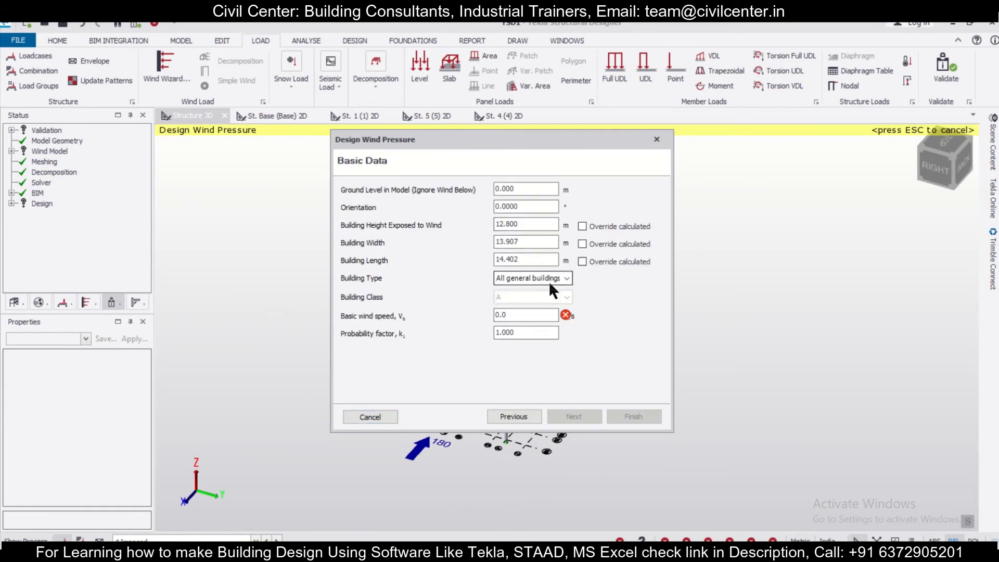
{"action": "left_click_drag", "start_coordinate": [535, 319], "coordinate": [363, 311]}
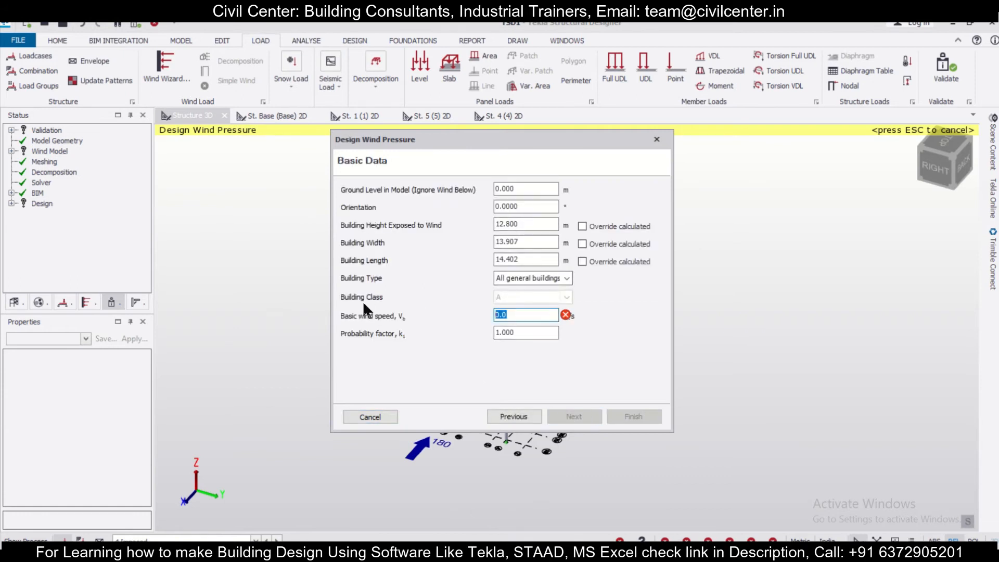
{"action": "type", "text": "45"}
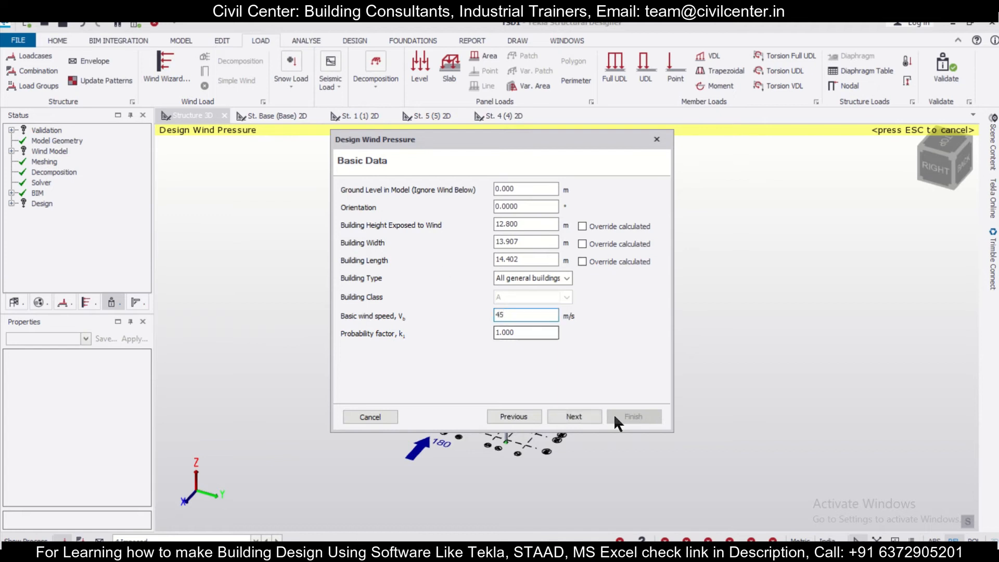
{"action": "left_click", "coordinate": [583, 416]}
- Enter 5 on the page after the wind basic data, proceed to the design wind pressure results and finish the wizard
{"action": "left_click_drag", "start_coordinate": [544, 213], "coordinate": [347, 201]}
{"action": "type", "text": "5"}
{"action": "left_click", "coordinate": [560, 413]}
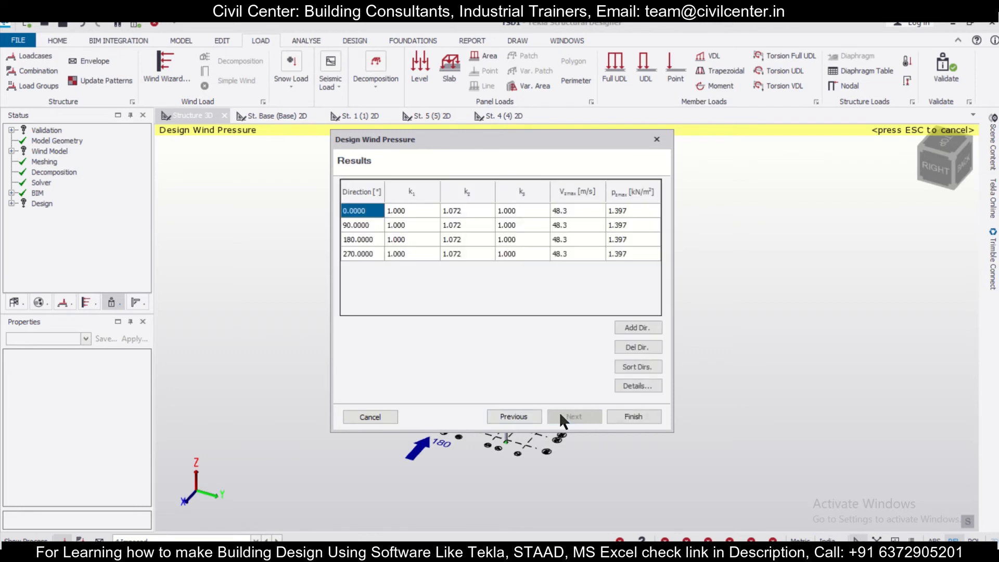
{"action": "left_click", "coordinate": [632, 416]}
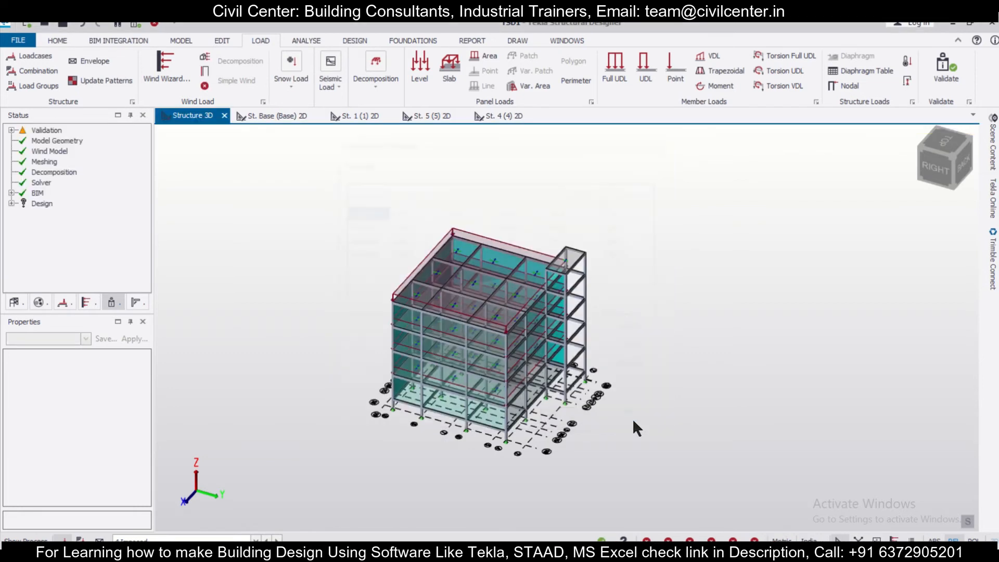
- Add four wind loadcases for the model
{"action": "left_click", "coordinate": [204, 71]}
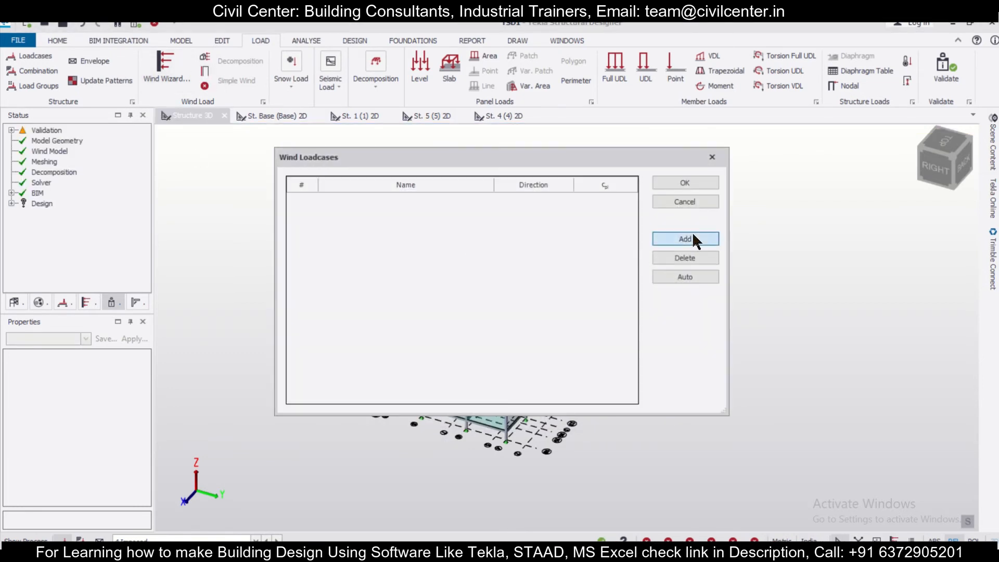
{"action": "left_click", "coordinate": [684, 238]}
{"action": "left_click", "coordinate": [685, 238]}
{"action": "left_click", "coordinate": [684, 238]}
{"action": "left_click", "coordinate": [685, 239]}
- Set the second, third and fourth wind loadcases to directions 90, 180 and 270 and accept the list
{"action": "left_click", "coordinate": [565, 214]}
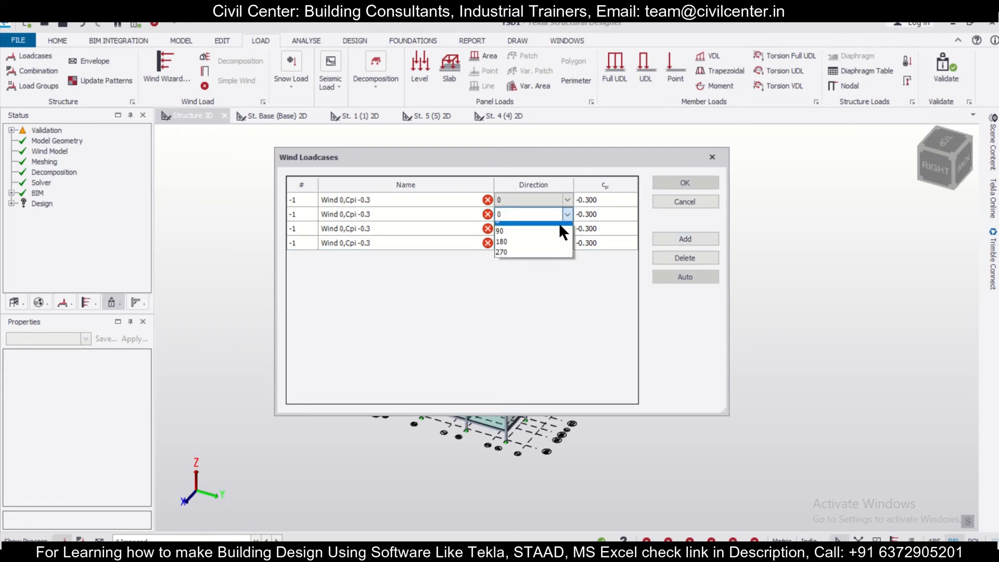
{"action": "left_click", "coordinate": [559, 231]}
{"action": "left_click", "coordinate": [566, 229]}
{"action": "left_click", "coordinate": [547, 261]}
{"action": "left_click", "coordinate": [555, 243]}
{"action": "left_click", "coordinate": [564, 243]}
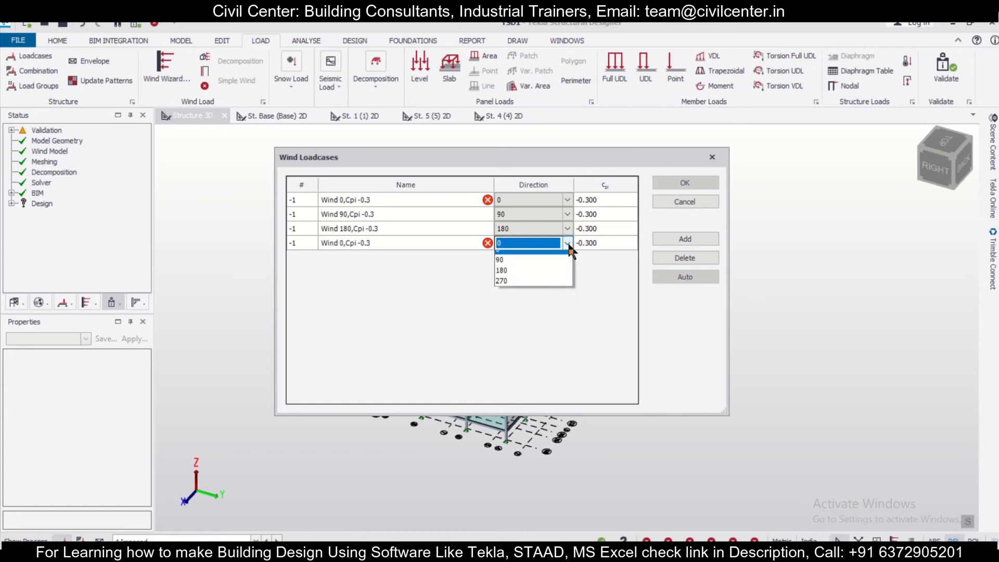
{"action": "left_click", "coordinate": [551, 287]}
{"action": "left_click", "coordinate": [683, 178]}
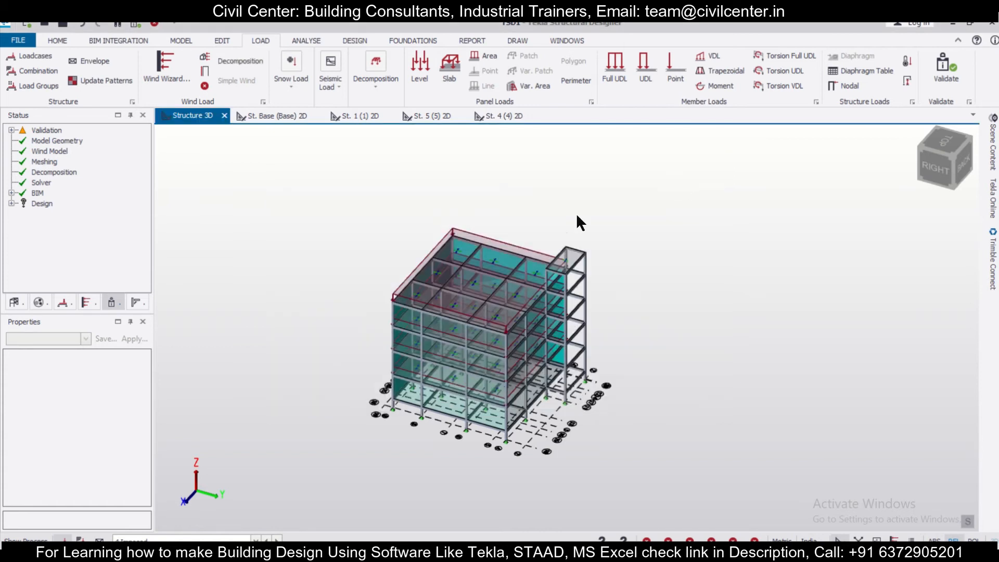
- Start the Seismic Wizard, ignore seismic in St. Base (Base) and below, and choose the importance factor
{"action": "left_click", "coordinate": [326, 85]}
{"action": "left_click", "coordinate": [336, 133]}
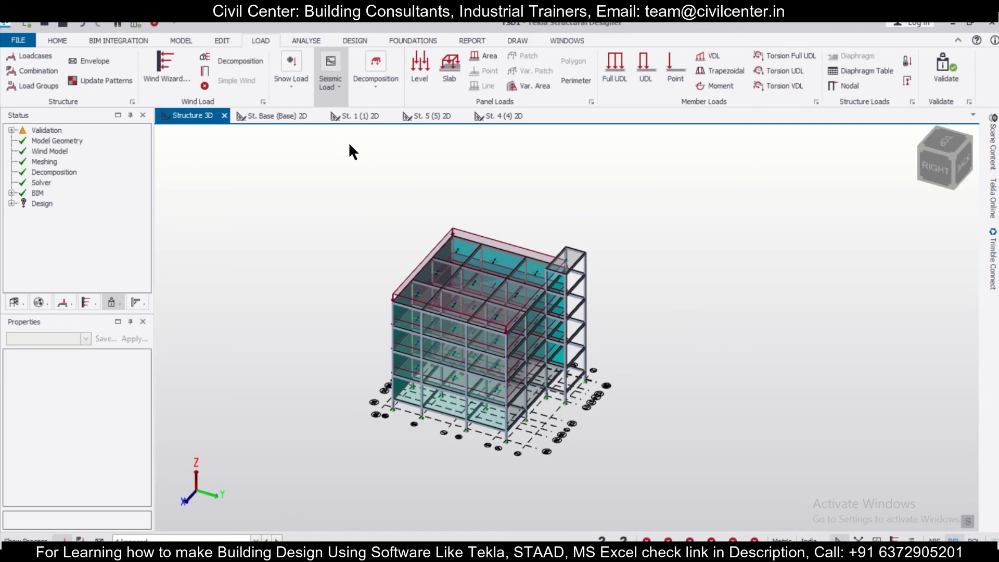
{"action": "left_click", "coordinate": [638, 437]}
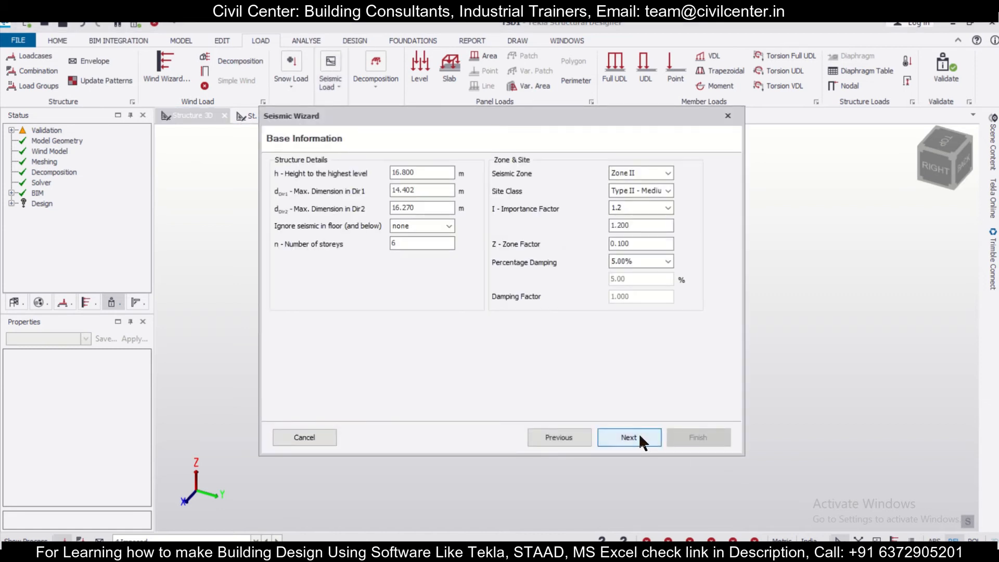
{"action": "left_click", "coordinate": [448, 225]}
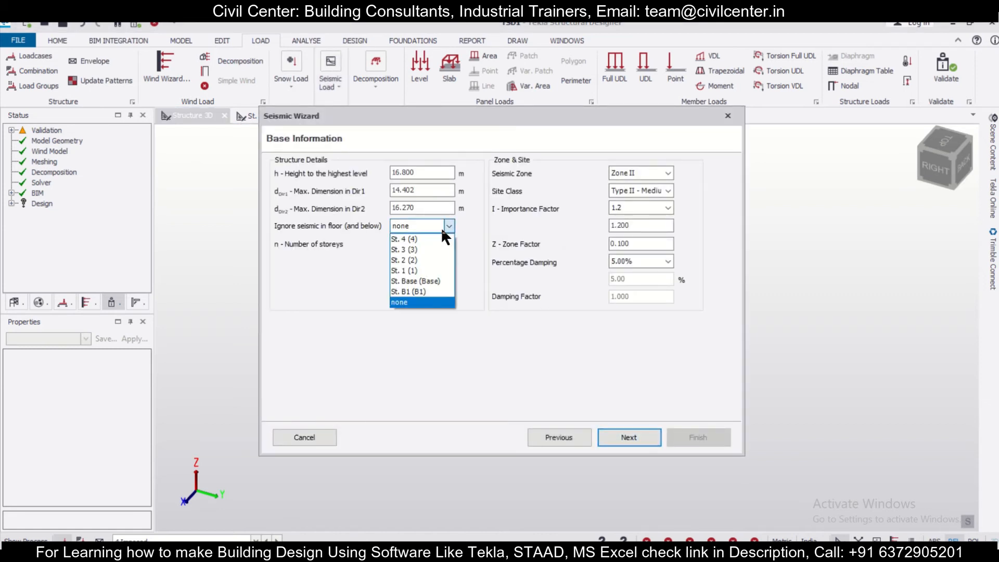
{"action": "left_click", "coordinate": [434, 276]}
{"action": "left_click", "coordinate": [661, 207]}
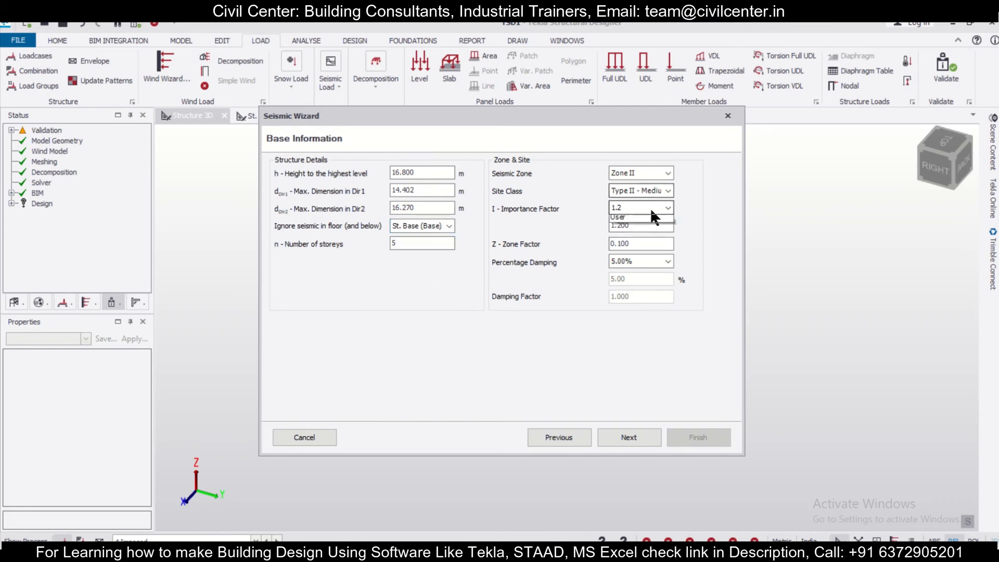
{"action": "left_click", "coordinate": [642, 242]}
- Accept the base information and irregularities, and set the structure type to RC MRF Buildings without any masonry infills in Dir1 and Dir2
{"action": "left_click", "coordinate": [627, 437]}
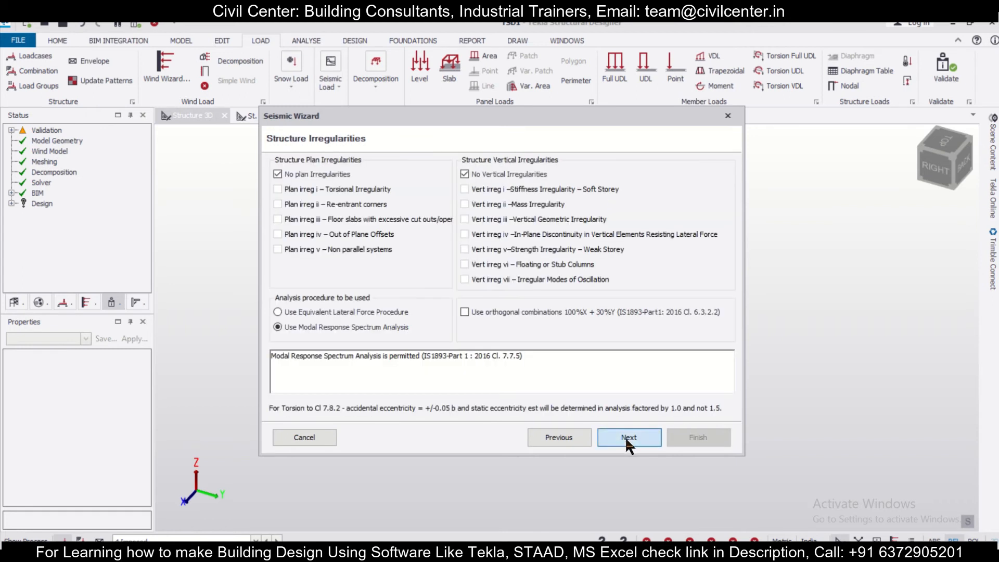
{"action": "left_click", "coordinate": [645, 437]}
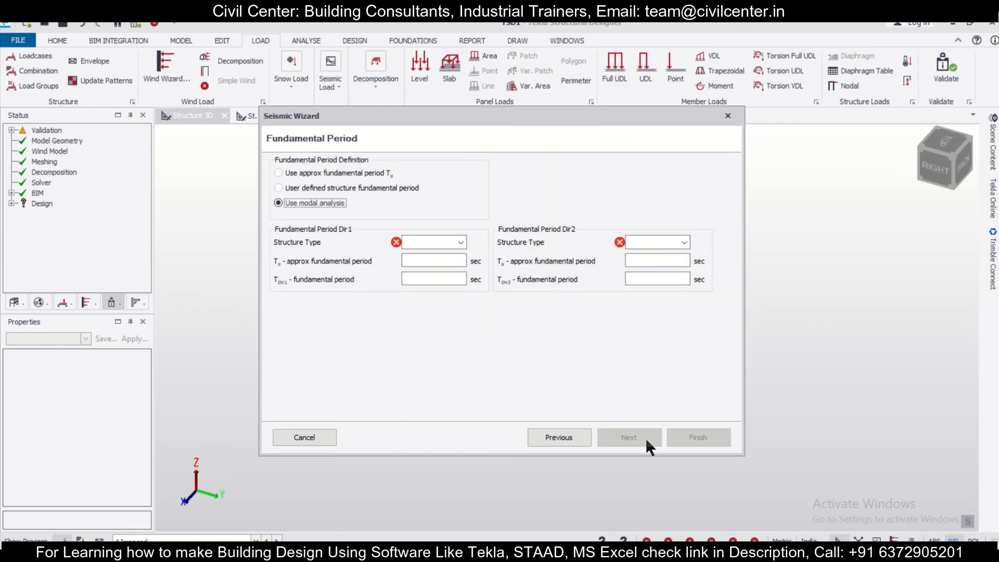
{"action": "left_click", "coordinate": [441, 242]}
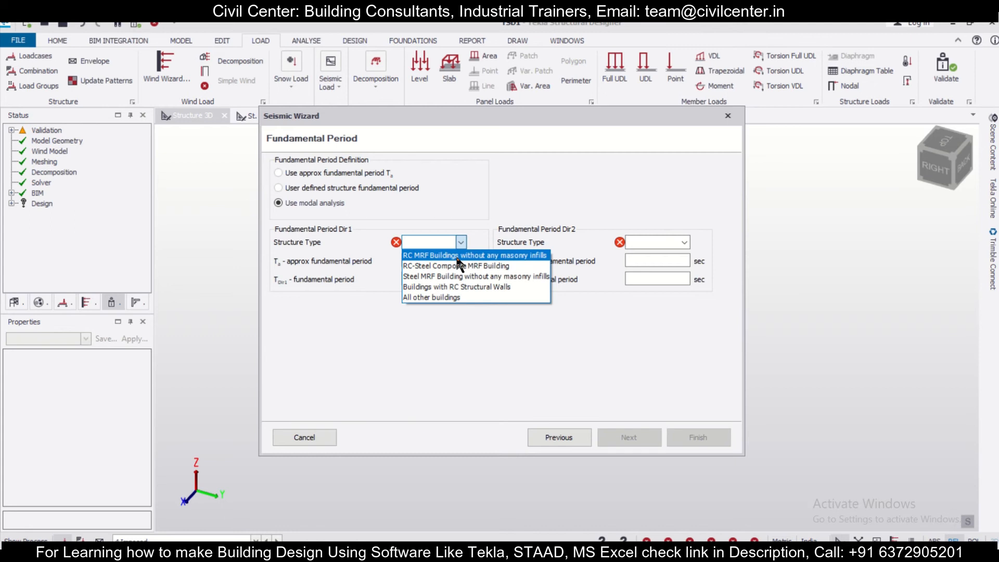
{"action": "left_click", "coordinate": [458, 256]}
{"action": "left_click", "coordinate": [669, 241]}
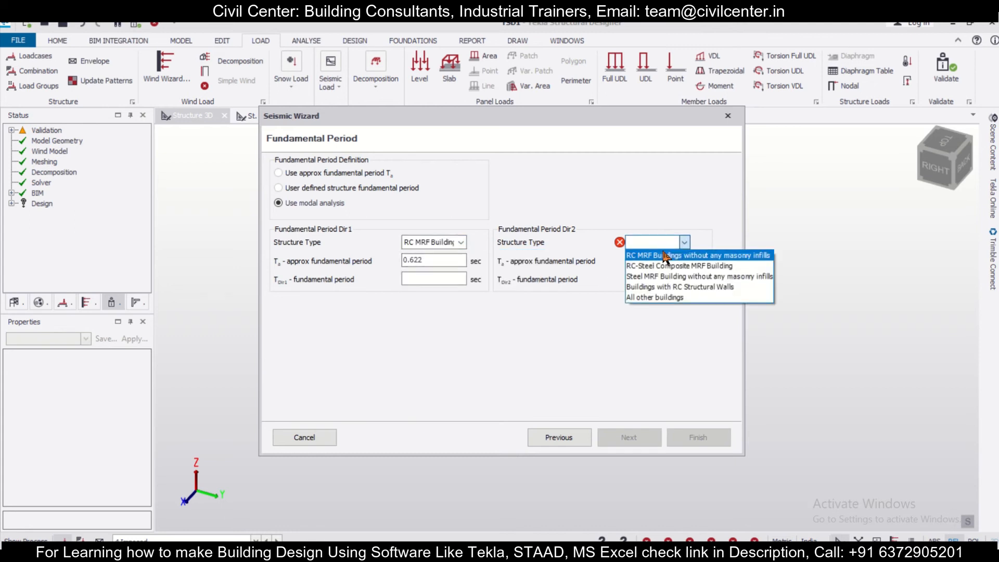
{"action": "left_click", "coordinate": [664, 255]}
- Revisit the structure irregularities settings and reselect RC MRF Buildings without any masonry infills for Dir1
{"action": "left_click", "coordinate": [566, 435]}
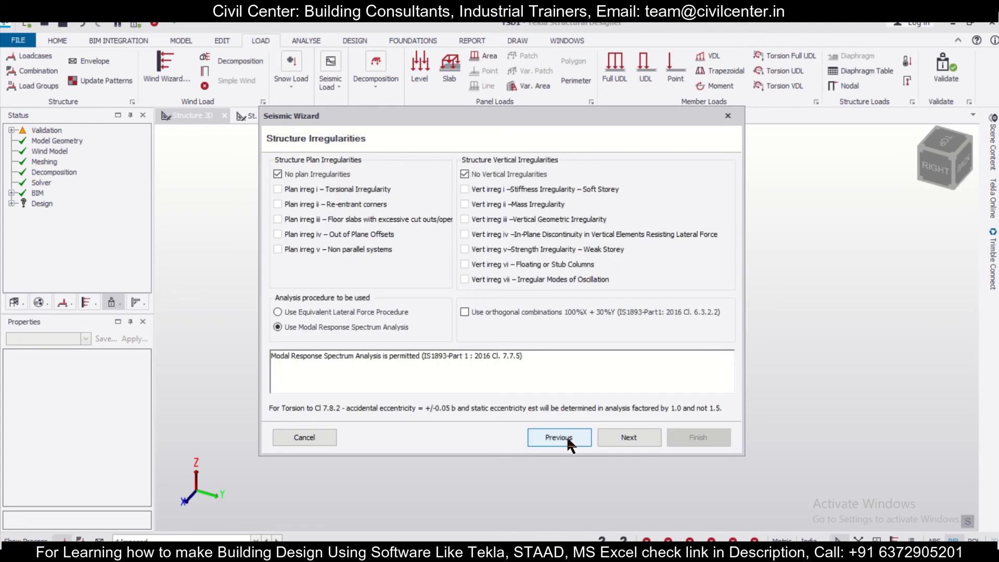
{"action": "left_click", "coordinate": [631, 437]}
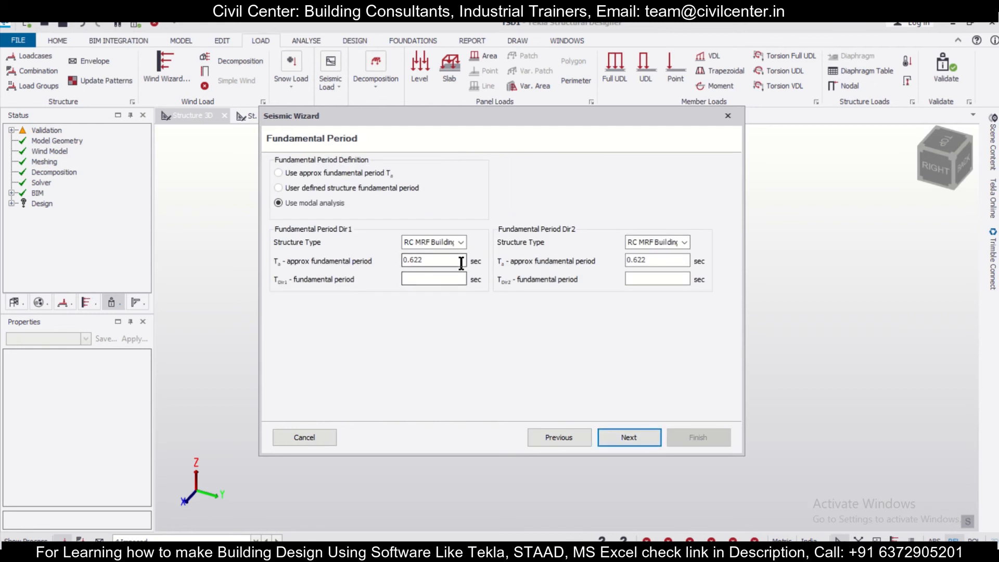
{"action": "left_click", "coordinate": [460, 242]}
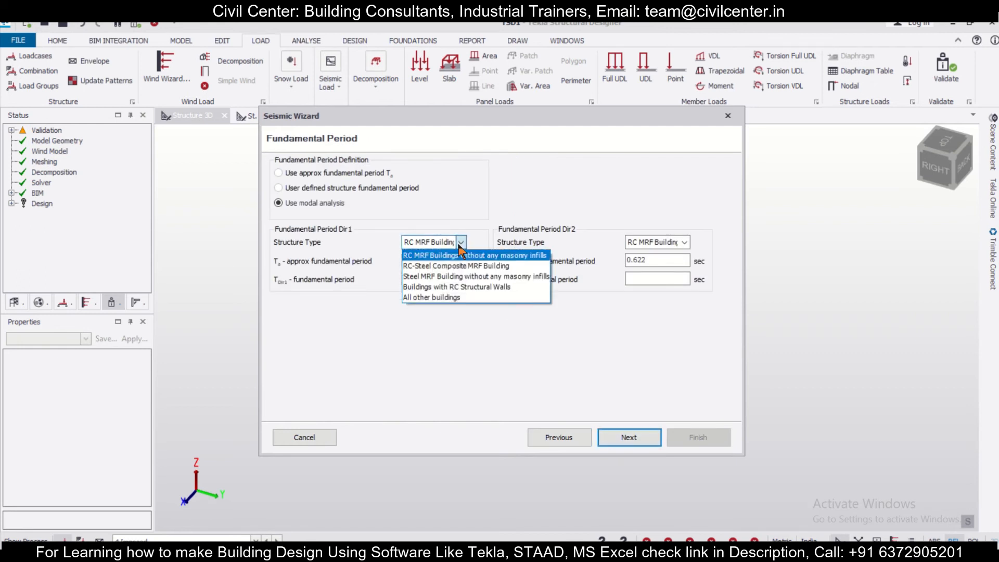
{"action": "left_click", "coordinate": [459, 250]}
- Set the seismic force resisting system in both directions to Moment Frame Systems, RC building with OMRF
{"action": "left_click", "coordinate": [637, 440]}
{"action": "left_click", "coordinate": [445, 175]}
{"action": "left_click", "coordinate": [406, 187]}
{"action": "left_click", "coordinate": [614, 173]}
{"action": "left_click", "coordinate": [613, 187]}
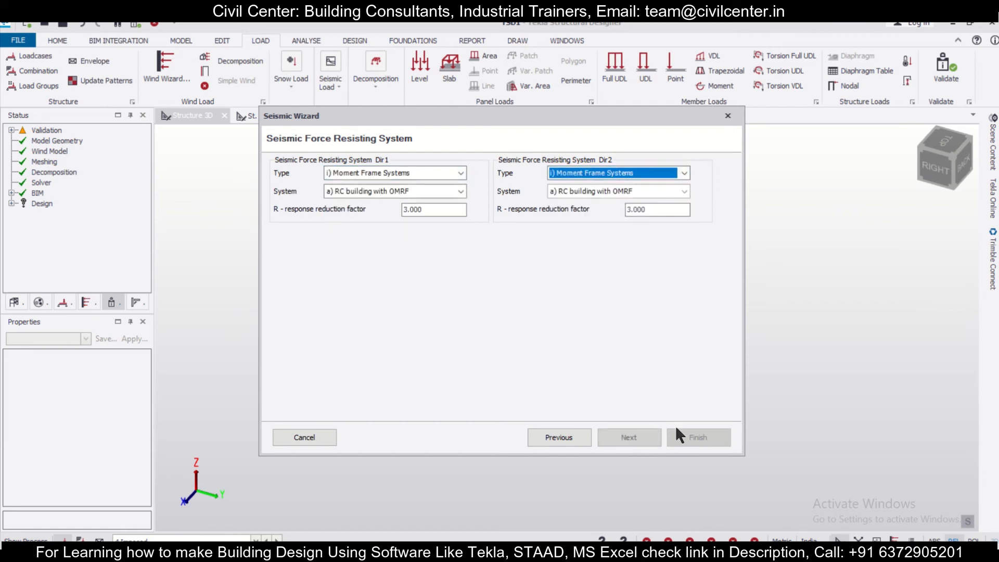
- Include the available loadcases in the effective seismic weight and finish the Seismic Wizard without localization
{"action": "left_click", "coordinate": [646, 436]}
{"action": "left_click", "coordinate": [470, 165]}
{"action": "left_click", "coordinate": [470, 165]}
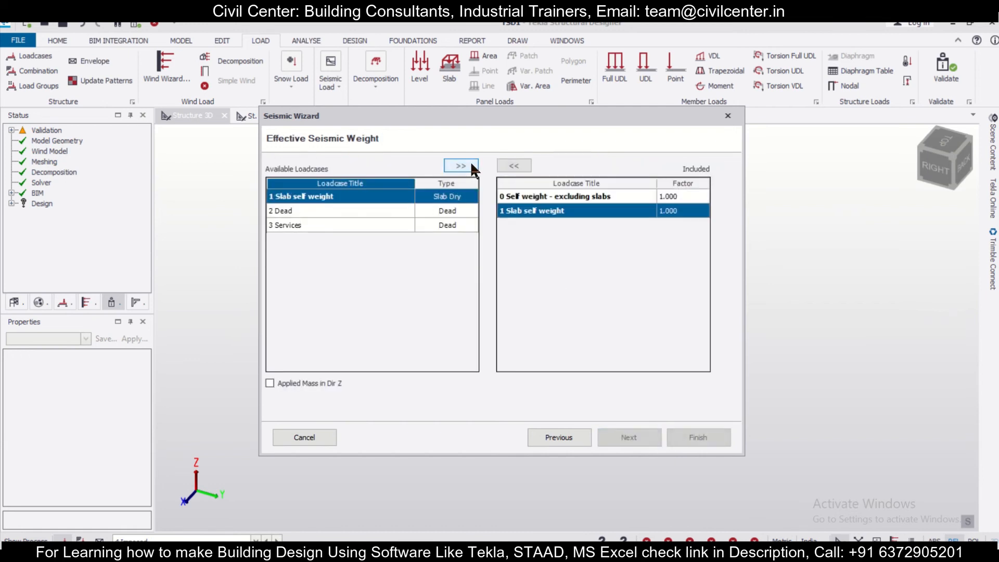
{"action": "left_click", "coordinate": [470, 165]}
{"action": "left_click", "coordinate": [470, 165]}
{"action": "left_click", "coordinate": [471, 165]}
{"action": "left_click", "coordinate": [645, 440]}
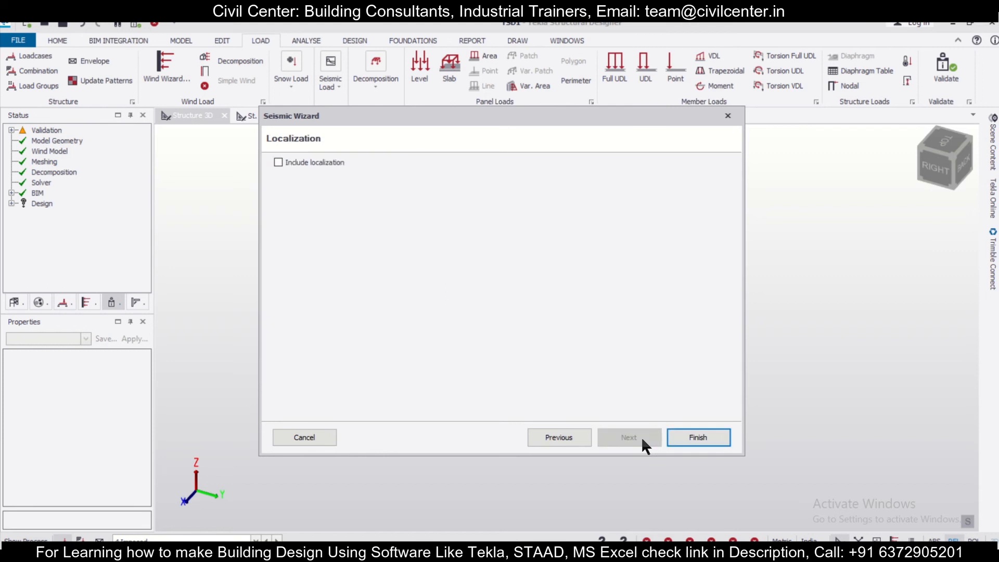
{"action": "left_click", "coordinate": [695, 439]}
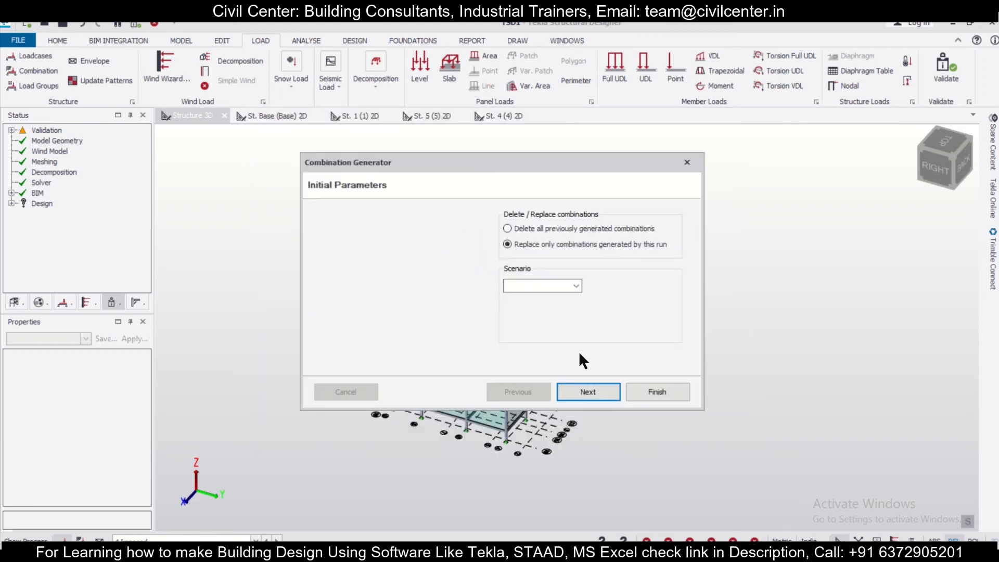
- Generate the seismic combinations for the Operating scenario, keeping the default combination and service factors
{"action": "left_click", "coordinate": [569, 286]}
{"action": "left_click", "coordinate": [546, 297]}
{"action": "left_click", "coordinate": [576, 286]}
{"action": "left_click", "coordinate": [558, 296]}
{"action": "left_click", "coordinate": [590, 391]}
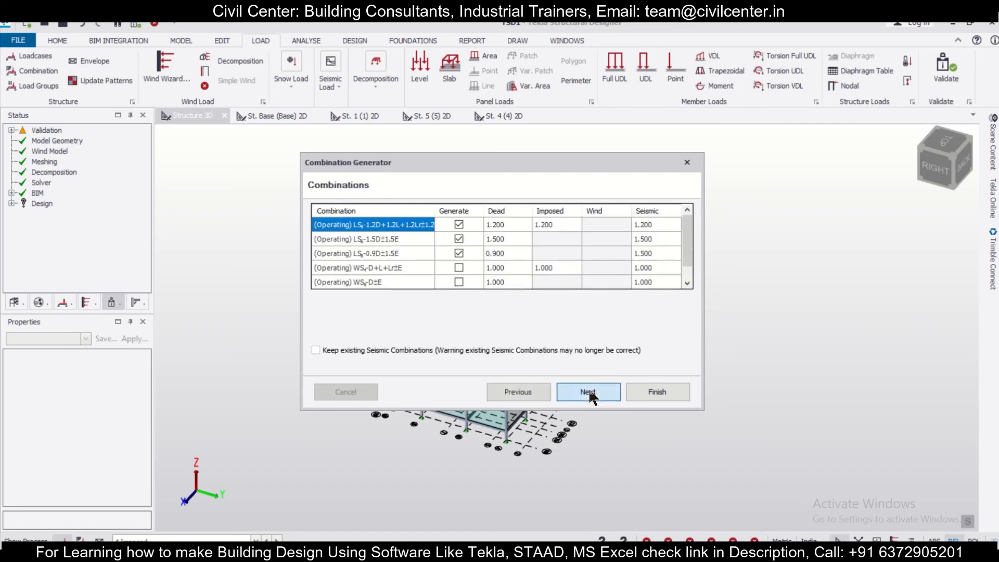
{"action": "left_click", "coordinate": [585, 394]}
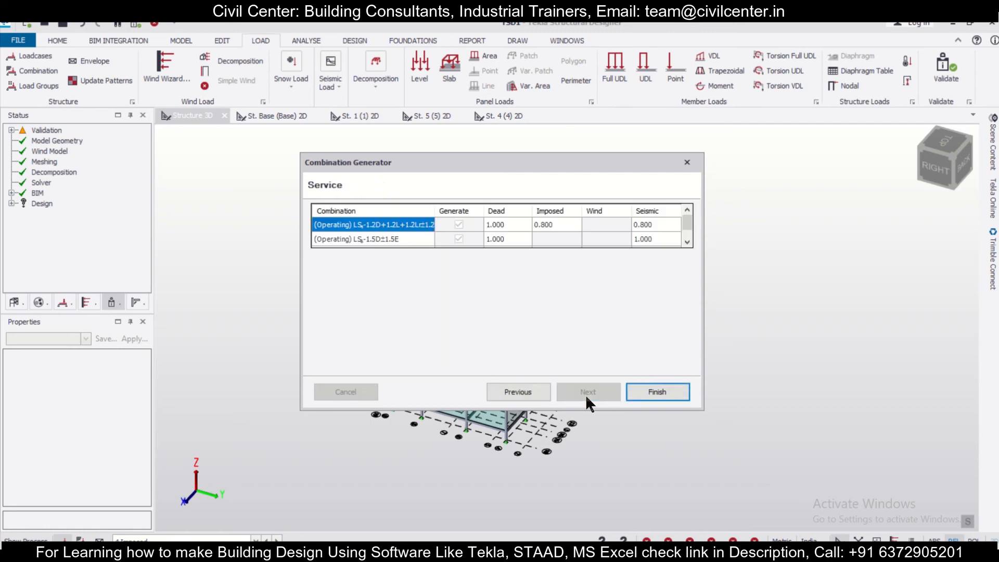
{"action": "left_click", "coordinate": [659, 391]}
{"action": "scroll", "coordinate": [675, 433], "scroll_direction": "up", "scroll_amount": 3}
{"action": "right_click_drag", "start_coordinate": [624, 410], "coordinate": [678, 407]}
{"action": "scroll", "coordinate": [678, 406], "scroll_direction": "down", "scroll_amount": 3}
{"action": "middle_click_drag", "start_coordinate": [727, 408], "coordinate": [774, 420]}
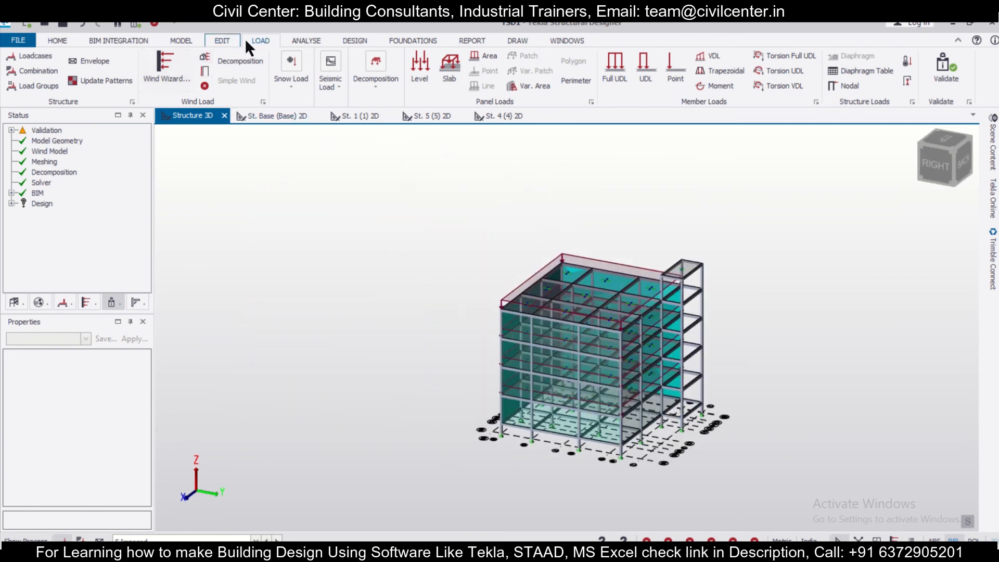
{"action": "left_click", "coordinate": [356, 35]}
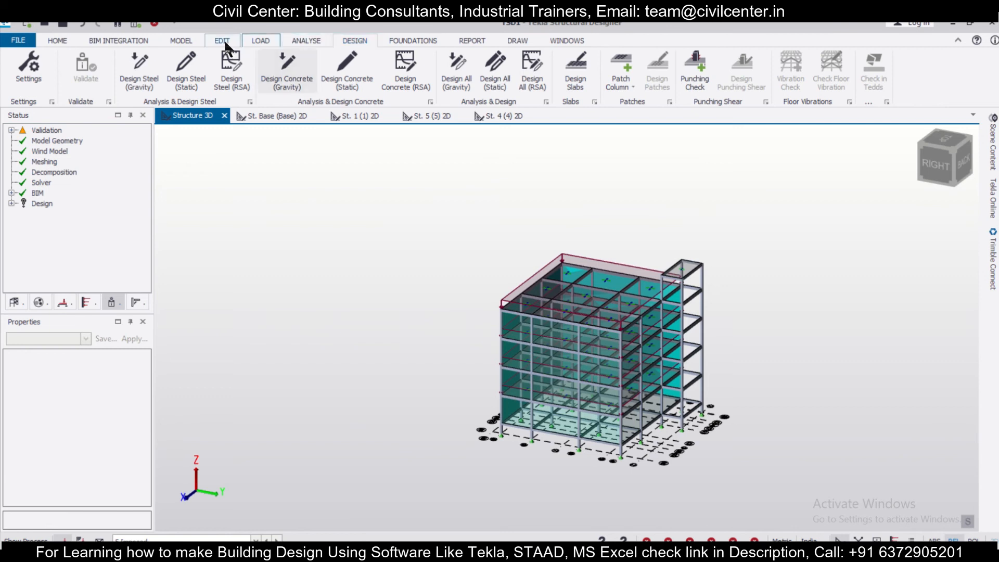
{"action": "left_click", "coordinate": [258, 40]}
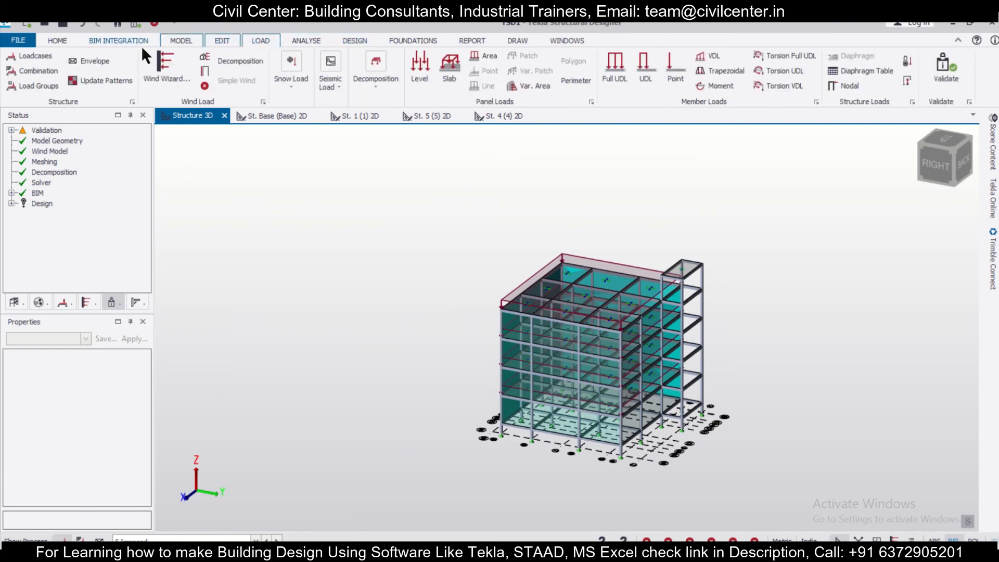
- Regenerate all load combinations for the Operating scenario, replacing the previous ones and including the 1.5D combination, and accept the list
{"action": "left_click", "coordinate": [37, 69]}
{"action": "left_click", "coordinate": [781, 439]}
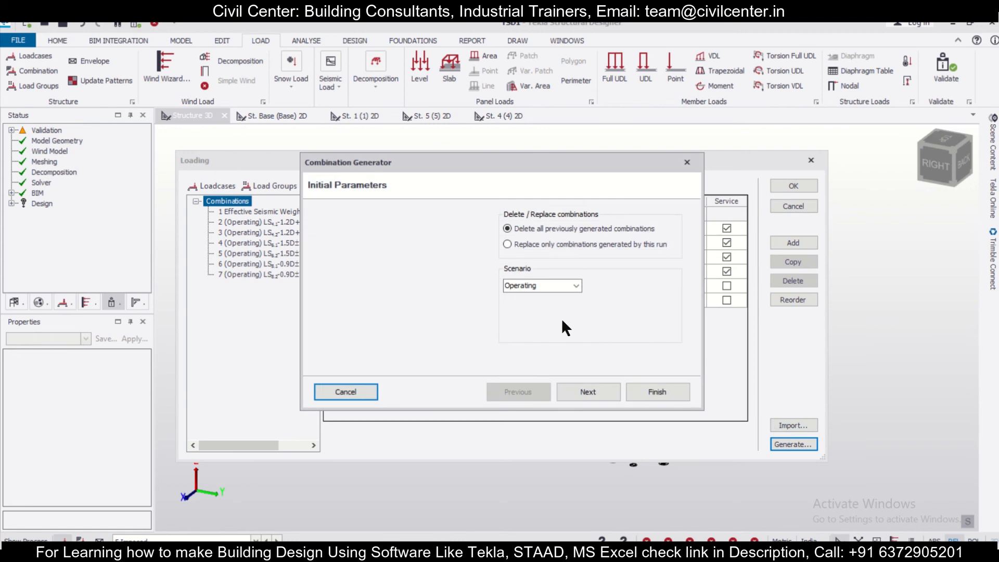
{"action": "left_click", "coordinate": [588, 392]}
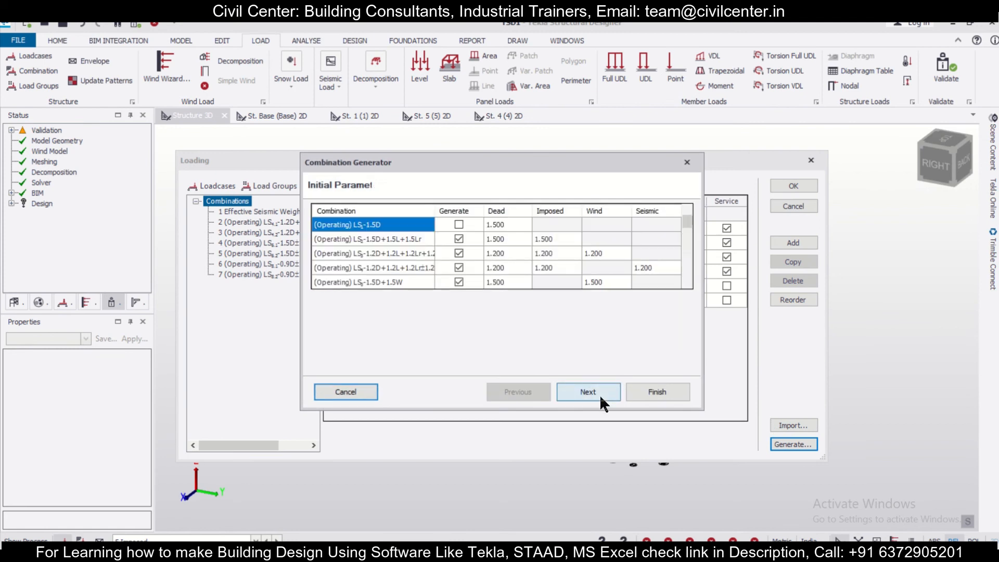
{"action": "left_click", "coordinate": [457, 225]}
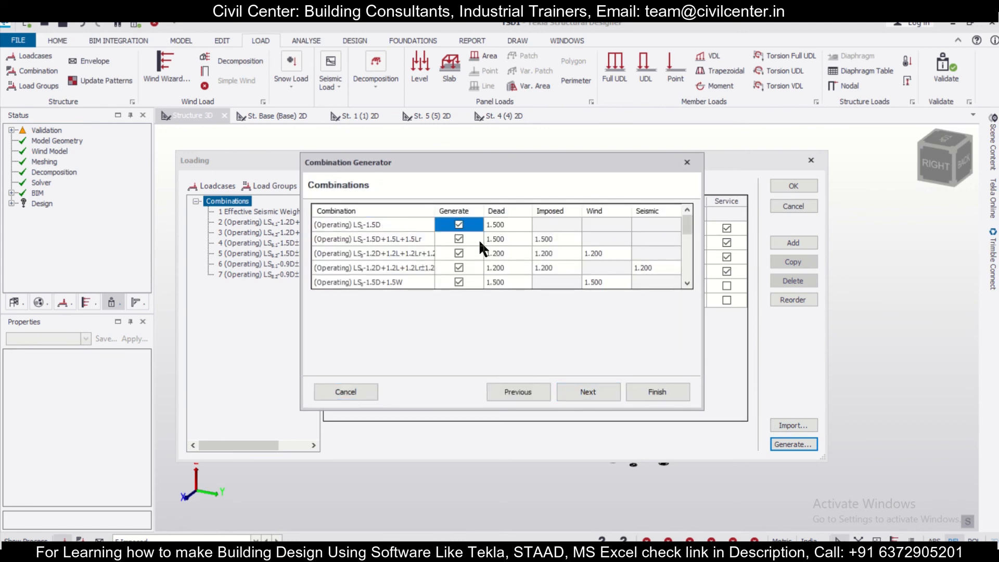
{"action": "left_click", "coordinate": [602, 390]}
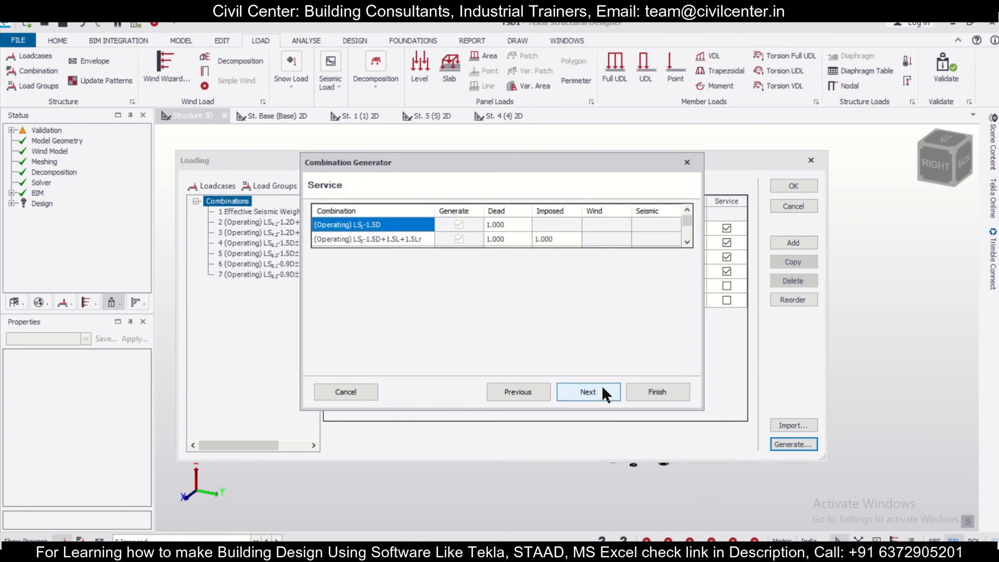
{"action": "left_click", "coordinate": [604, 394]}
{"action": "left_click", "coordinate": [661, 391]}
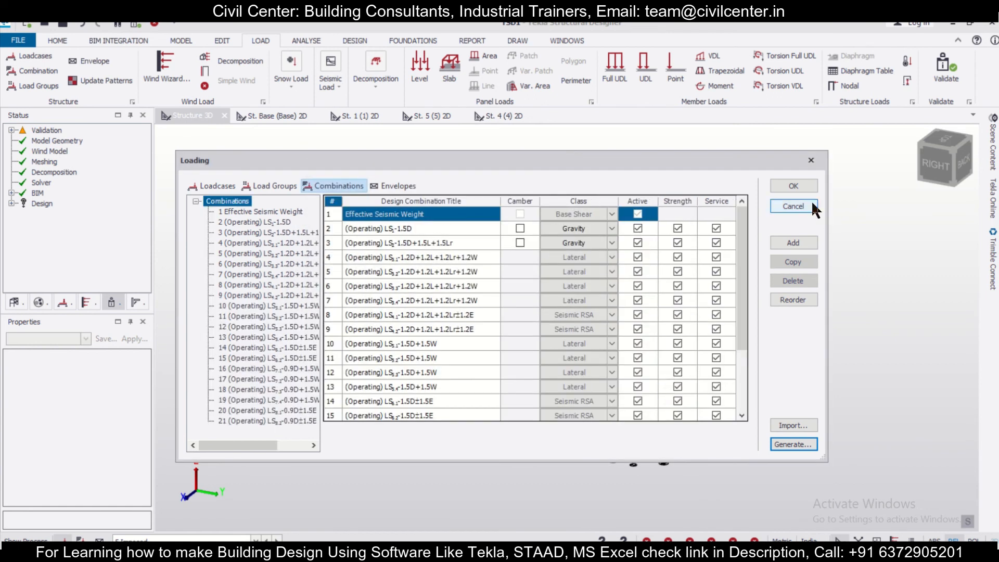
{"action": "left_click", "coordinate": [803, 184]}
- Run the static analysis and design of all members with Design All (Static)
{"action": "left_click", "coordinate": [359, 39]}
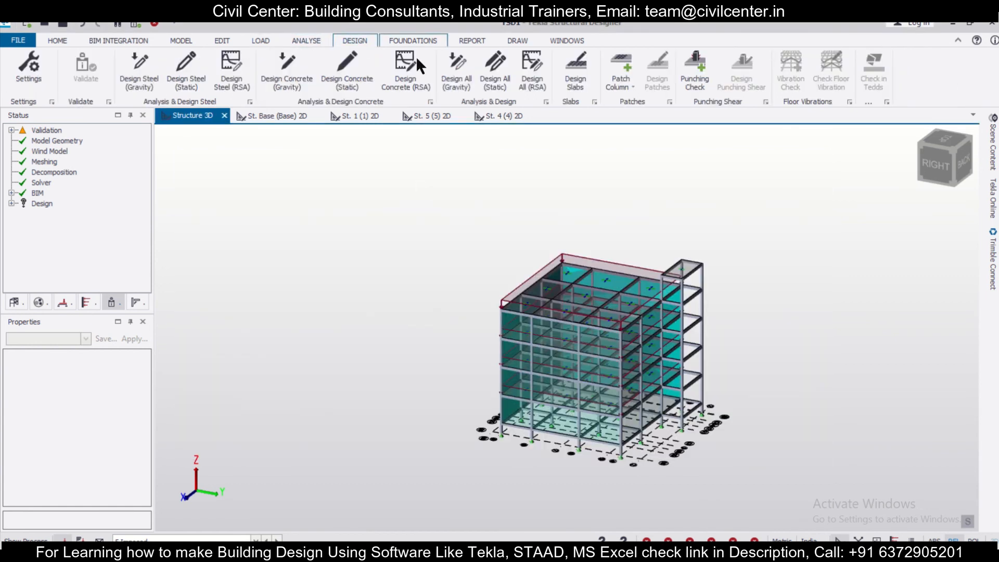
{"action": "left_click", "coordinate": [494, 70]}
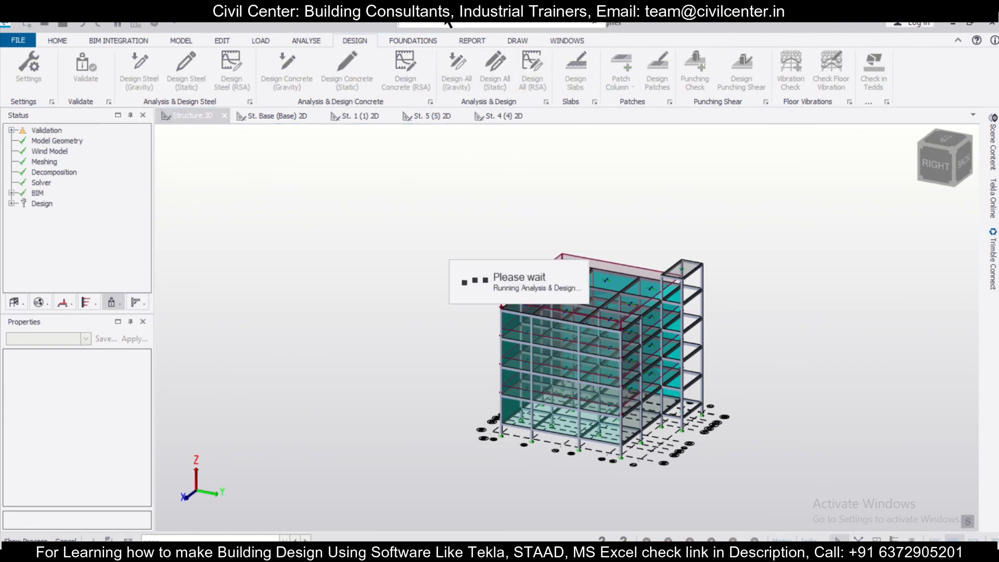